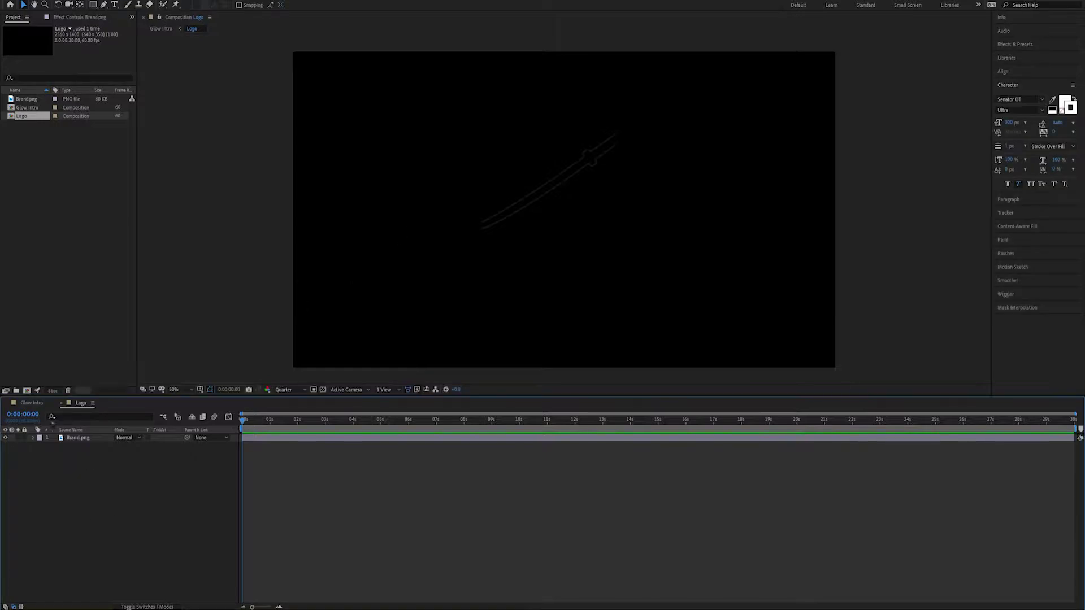
# Open the Logo composition and remove the logo image's beige background with Linear Color Key, filling the artwork white.
pyautogui.doubleClick(319, 289)
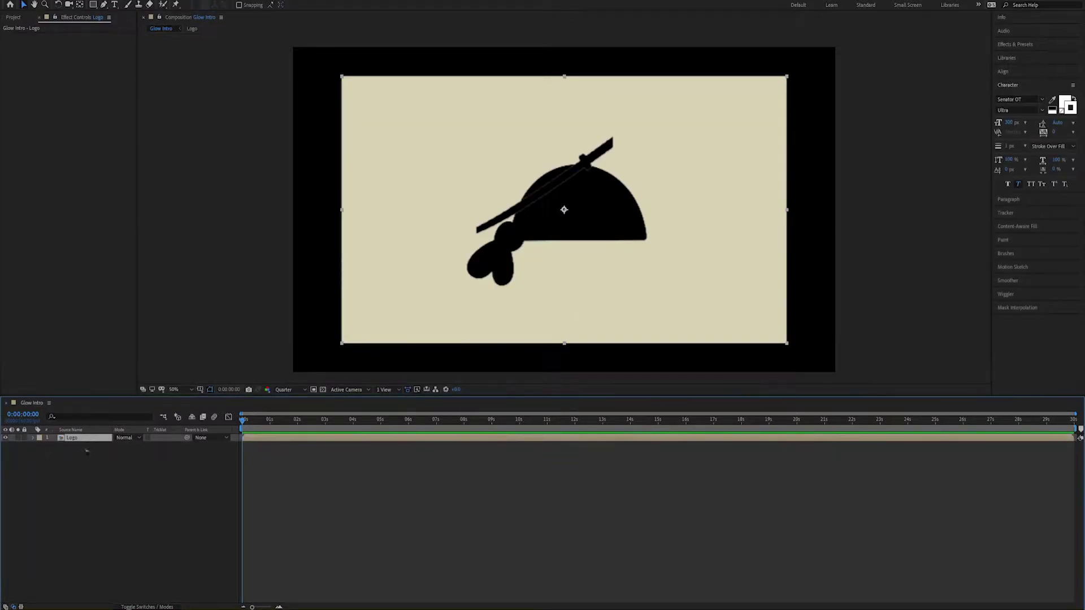
pyautogui.doubleClick(325, 342)
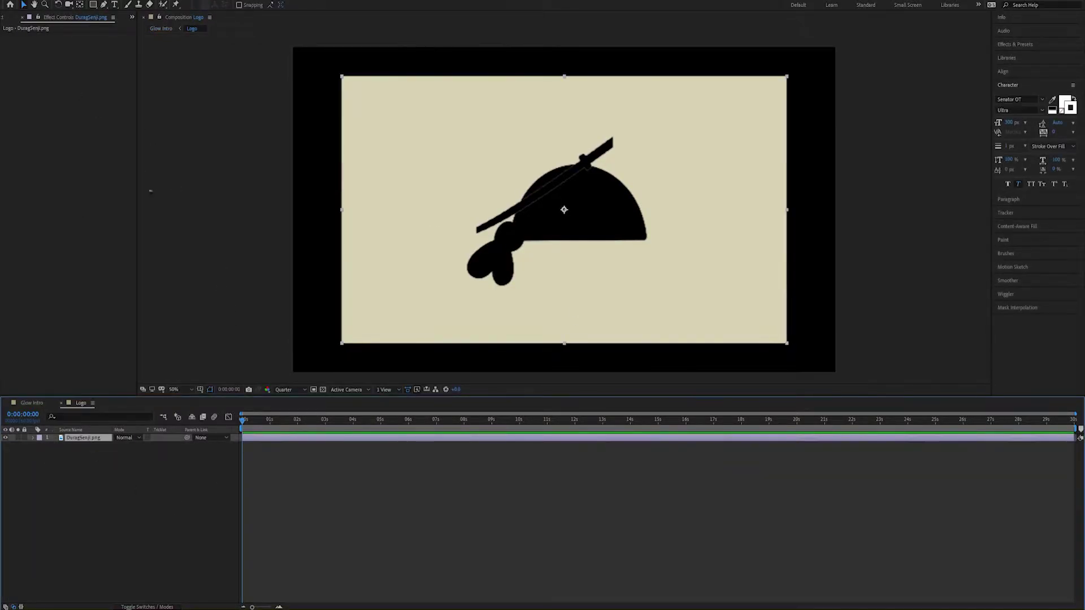
pyautogui.click(431, 143)
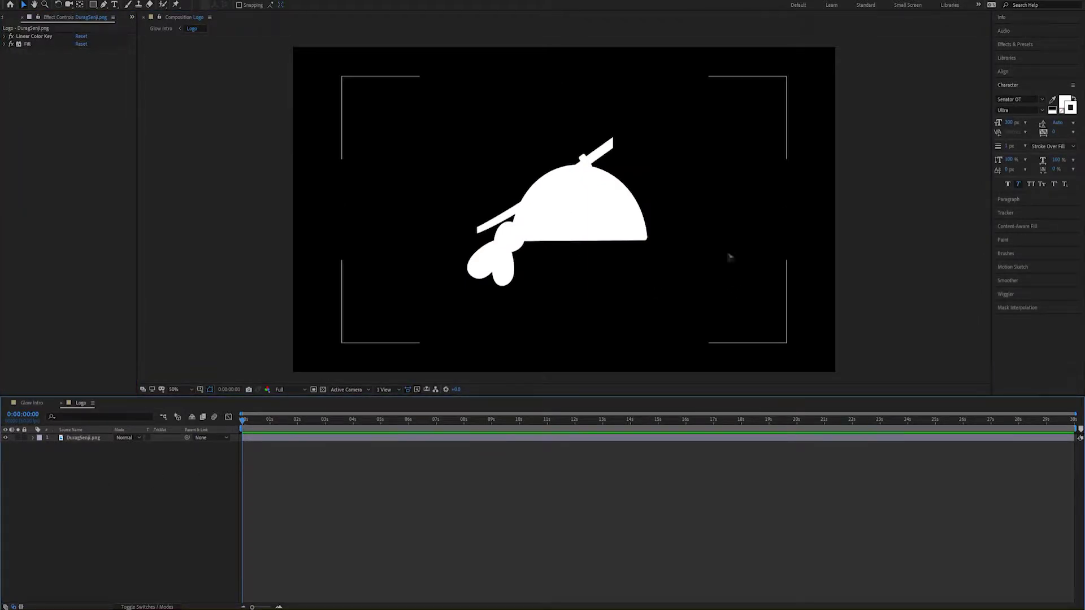
# Scale down the white logo image and move it to the upper middle of the composition.
pyautogui.moveTo(729, 257); pyautogui.dragTo(706, 282)
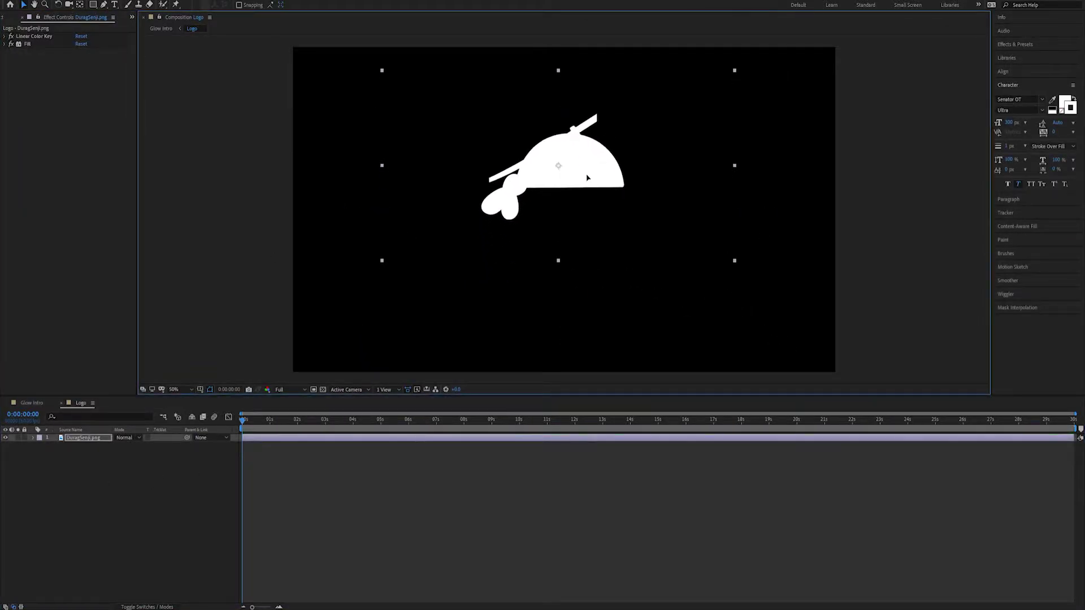
pyautogui.click(103, 450)
pyautogui.click(83, 437)
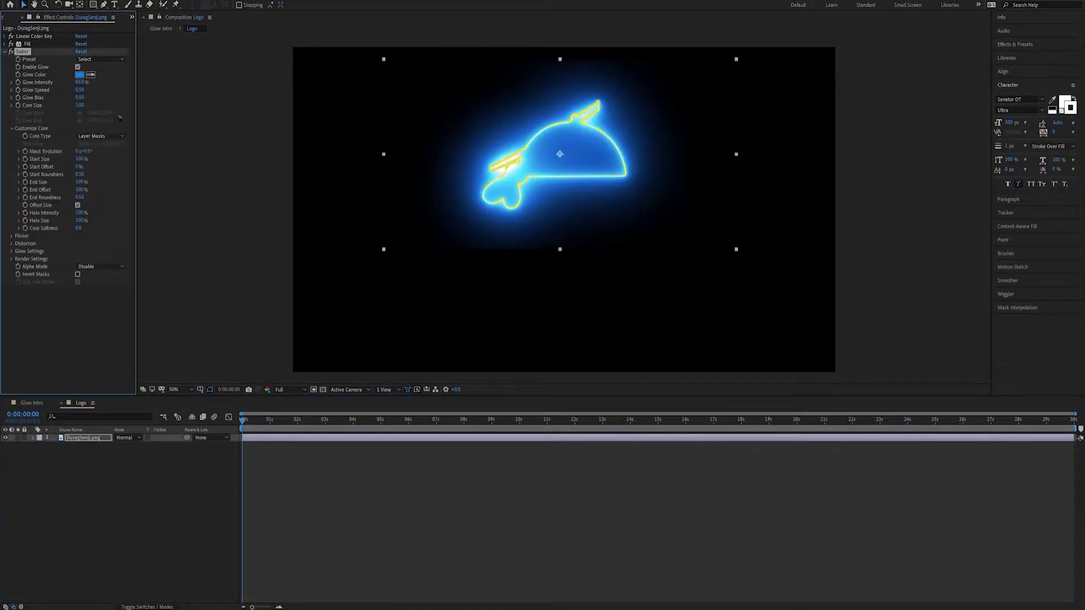
# Set the Saber effect's Glow Intensity to 20% on the logo outline.
pyautogui.write('15')
pyautogui.press('Return')
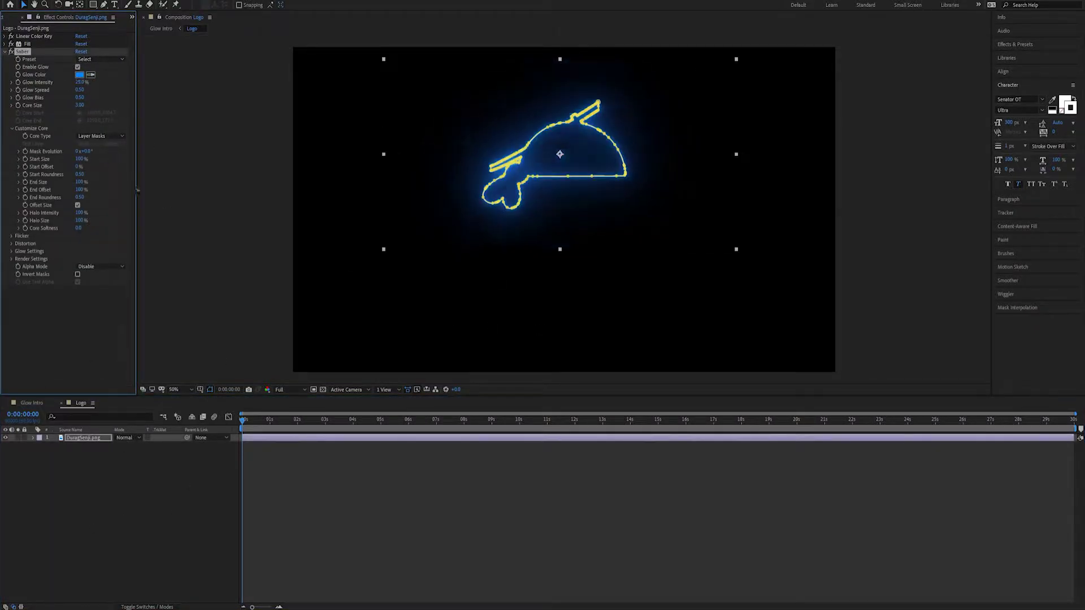
pyautogui.click(81, 82)
pyautogui.write('20')
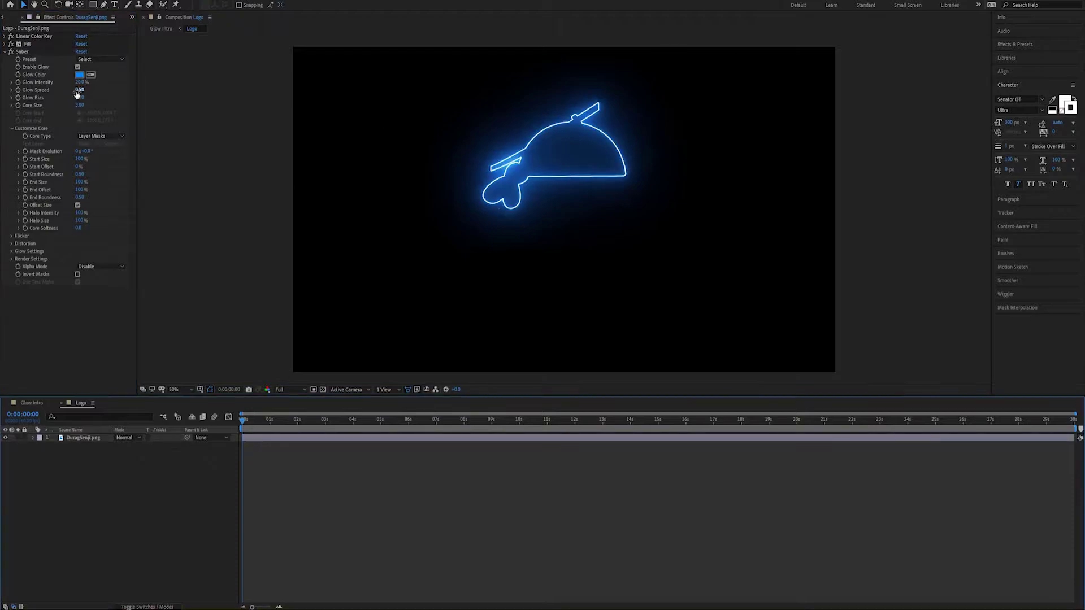
pyautogui.press('Return')
# Keyframe the Saber Start Offset and End Offset over the first two seconds of the logo outline and duplicate the layer.
pyautogui.moveTo(246, 425); pyautogui.dragTo(269, 428)
pyautogui.press('space')
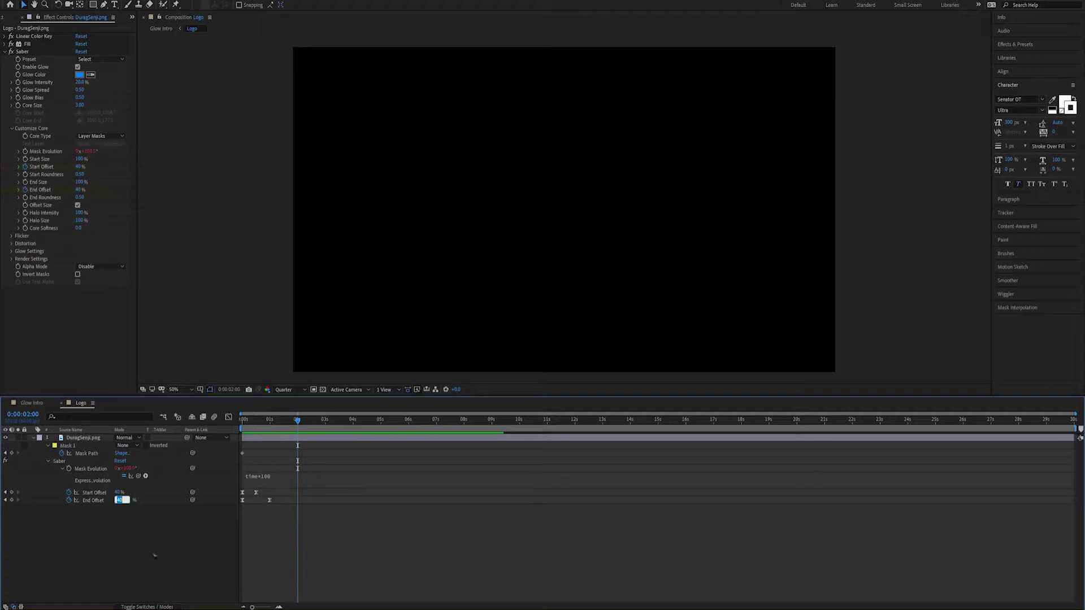
pyautogui.click(271, 422)
pyautogui.press('space')
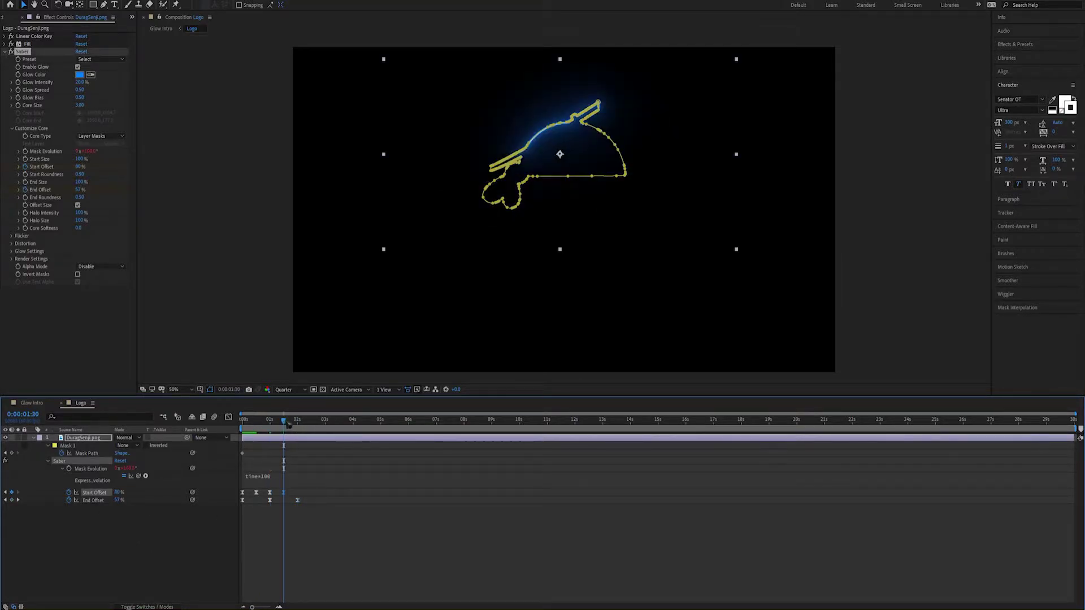
pyautogui.hotkey('ctrl', 'd')
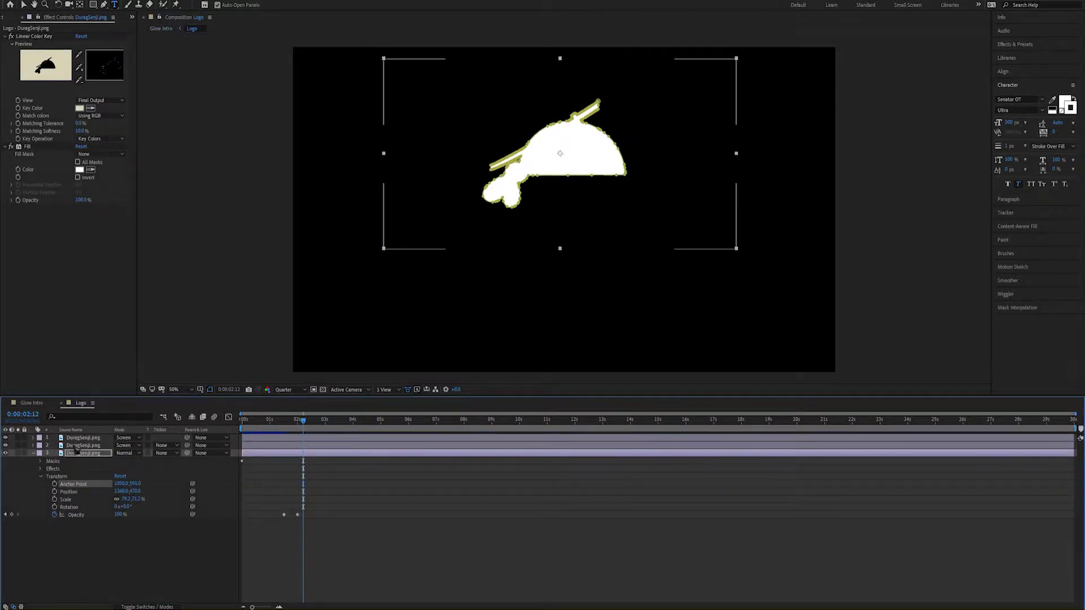
# Add the text "D. Senji" below the logo in the Glow Intro composition.
pyautogui.click(32, 403)
pyautogui.moveTo(399, 254); pyautogui.dragTo(751, 321)
pyautogui.write('D. Senji')
pyautogui.press('Escape')
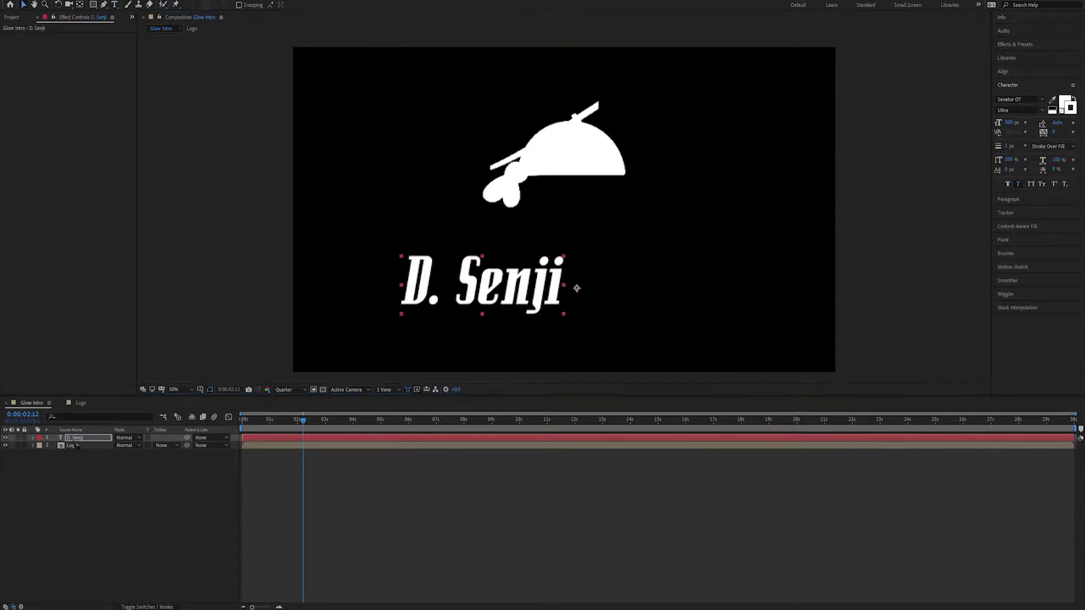
# Centre the title's anchor point on the text, set its X position to 1280 and adjust its vertical position.
pyautogui.press('a')
pyautogui.moveTo(119, 445); pyautogui.dragTo(169, 445)
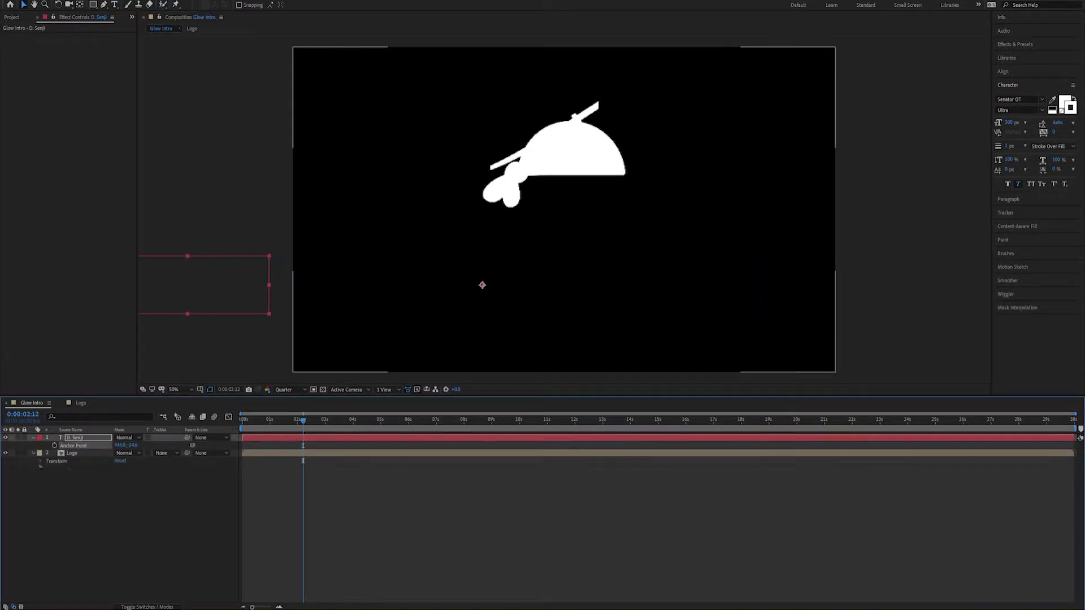
pyautogui.write('280')
pyautogui.press('Return')
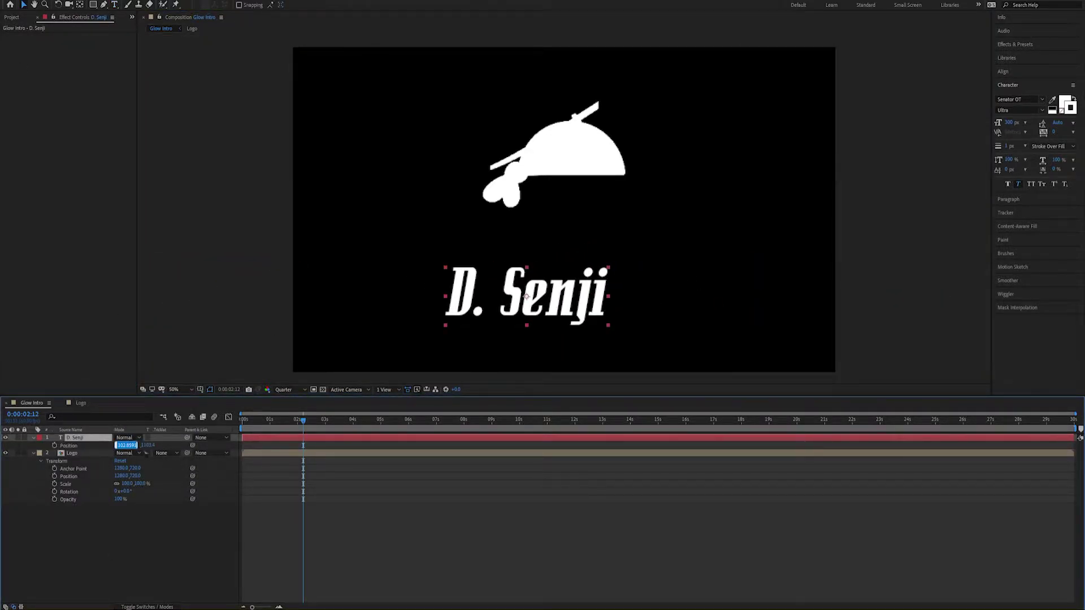
pyautogui.write('1280')
pyautogui.press('Return')
pyautogui.moveTo(141, 445)
pyautogui.mouseDown()
pyautogui.moveTo(113, 445)
pyautogui.moveTo(146, 445)
pyautogui.mouseUp()
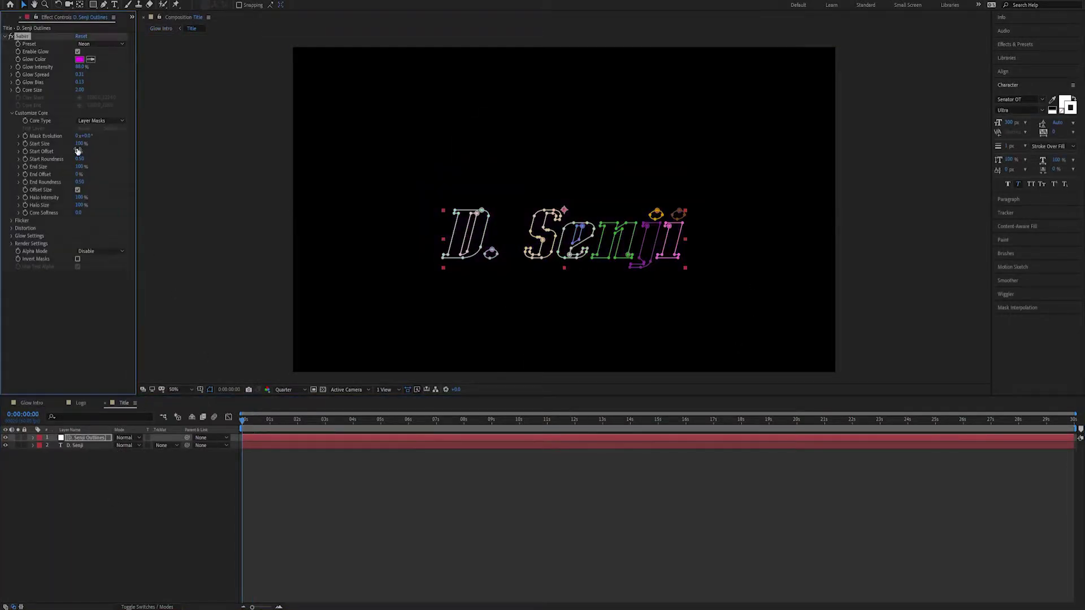
# Keyframe the Saber Start Offset and End Offset on the title outlines and drive Mask Evolution with a time expression.
pyautogui.press('space')
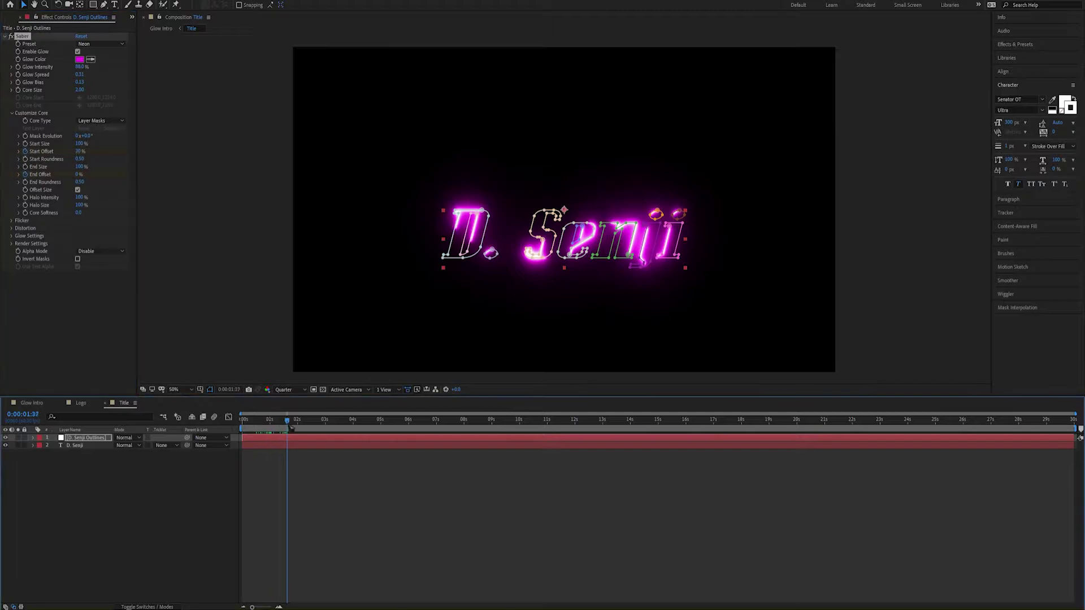
pyautogui.moveTo(80, 156); pyautogui.dragTo(97, 156)
pyautogui.click(83, 174)
pyautogui.write('time')
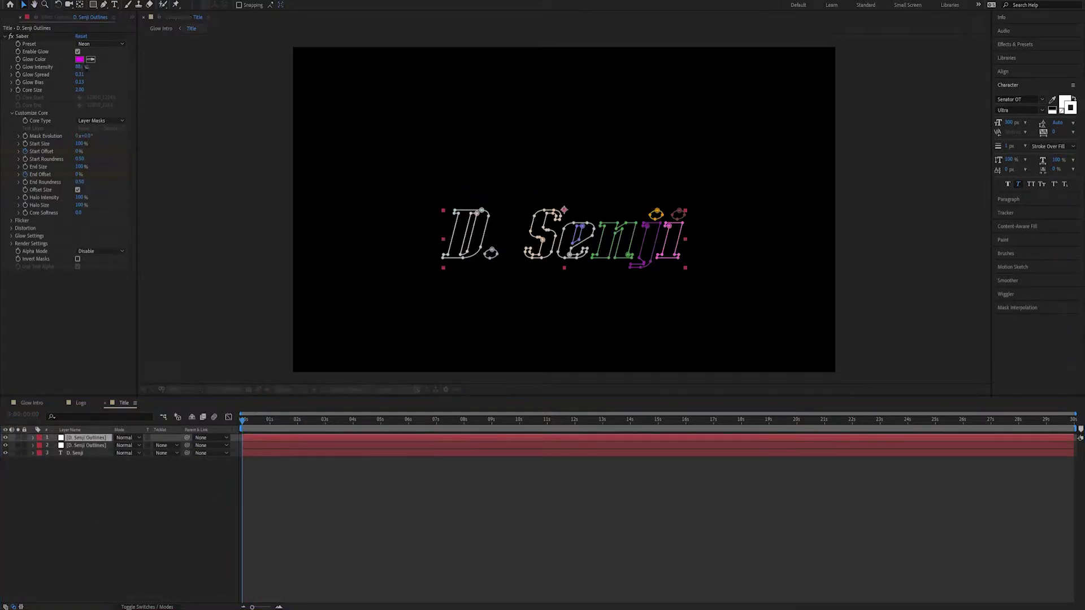
# Adjust the magenta title outline's Start Offset keyframes between 0:30 and 1:30 and preview the two coloured outlines together.
pyautogui.press('u')
pyautogui.press('u')
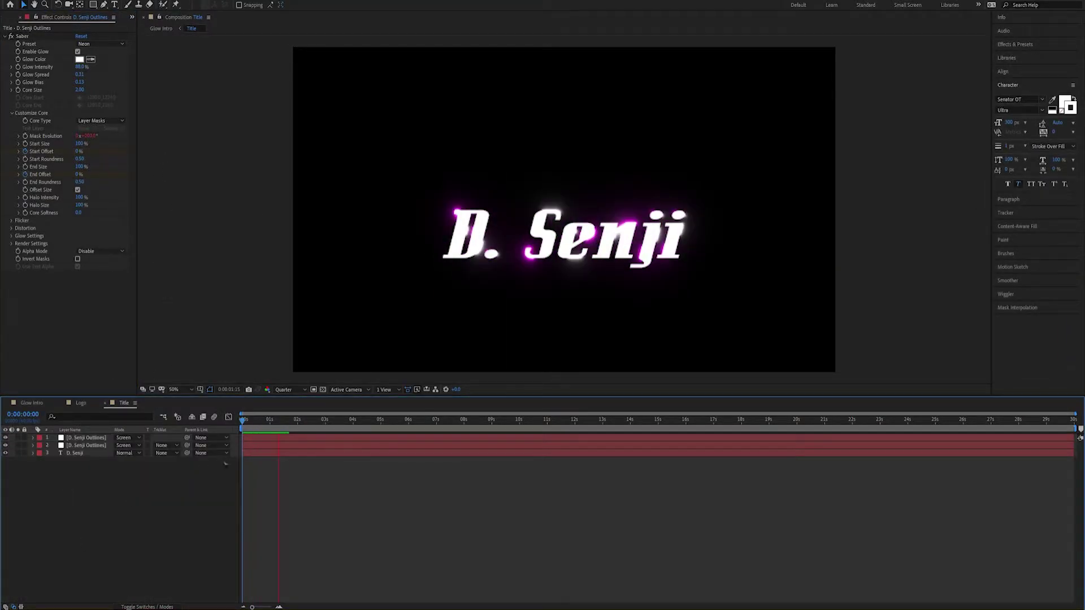
pyautogui.press('space')
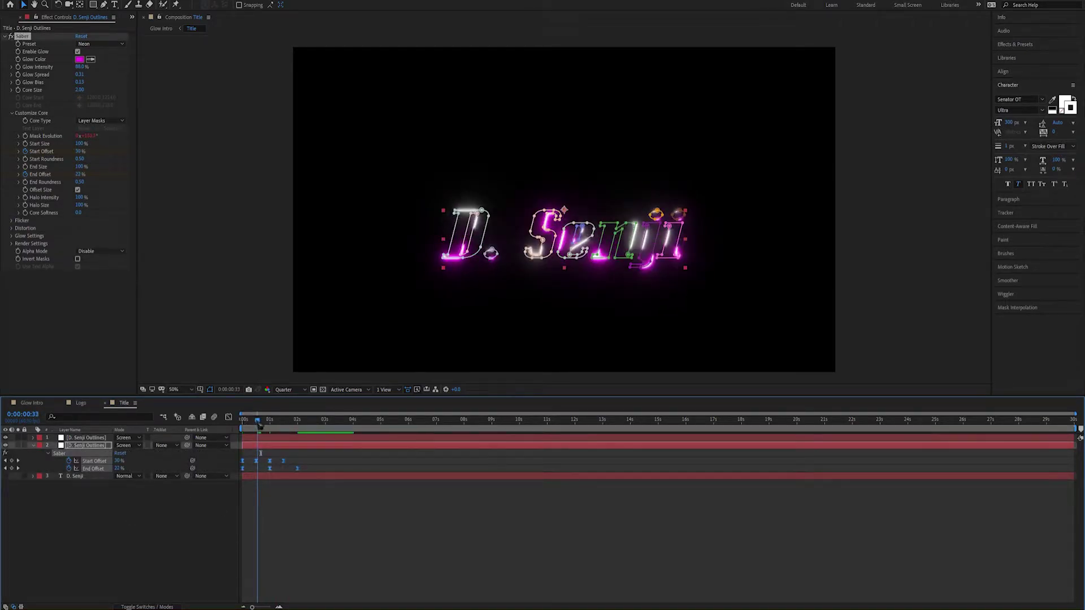
pyautogui.moveTo(259, 428); pyautogui.dragTo(278, 429)
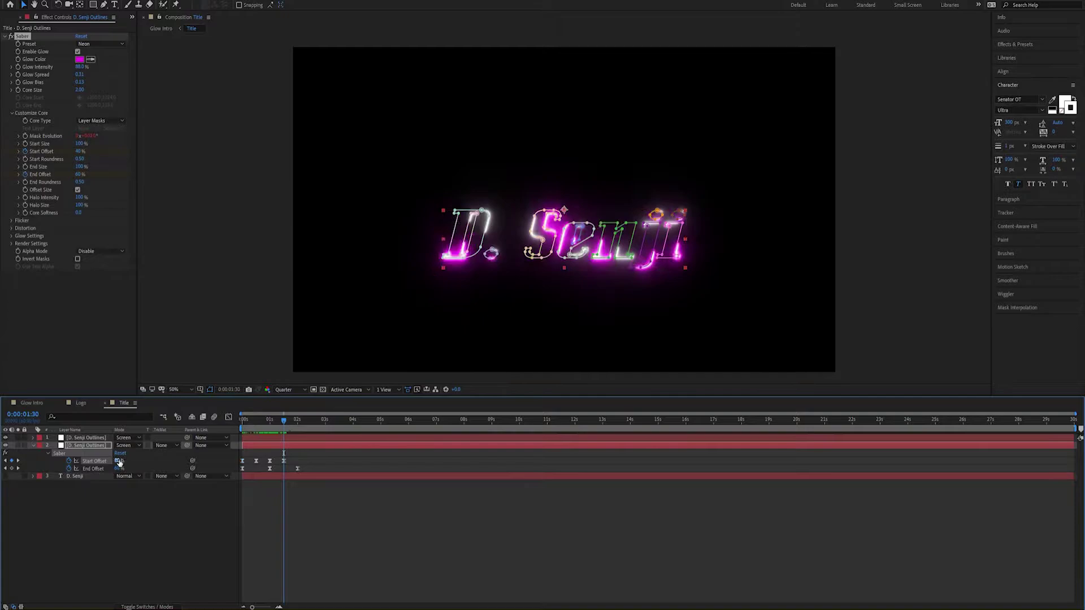
pyautogui.click(129, 548)
pyautogui.press('space')
# Restore the removed upper outlines layer, collapse the properties of all title layers and preview the title animation.
pyautogui.click(80, 438)
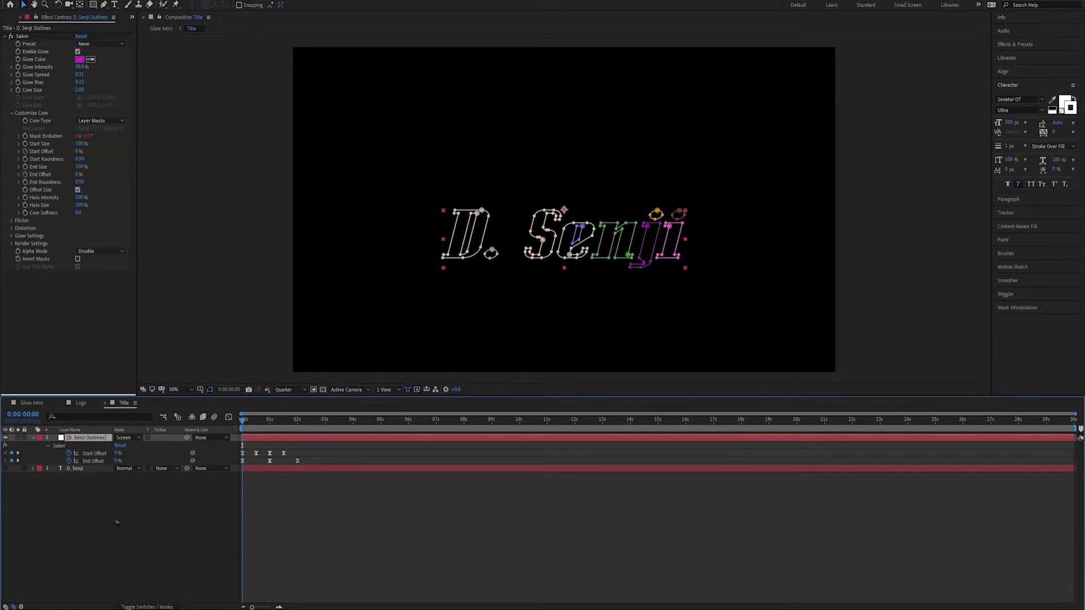
pyautogui.hotkey('ctrl', 'z')
pyautogui.hotkey('ctrl', 'a')
pyautogui.press('u')
pyautogui.press('u')
pyautogui.press('u')
pyautogui.press('u')
pyautogui.click(121, 544)
pyautogui.press('space')
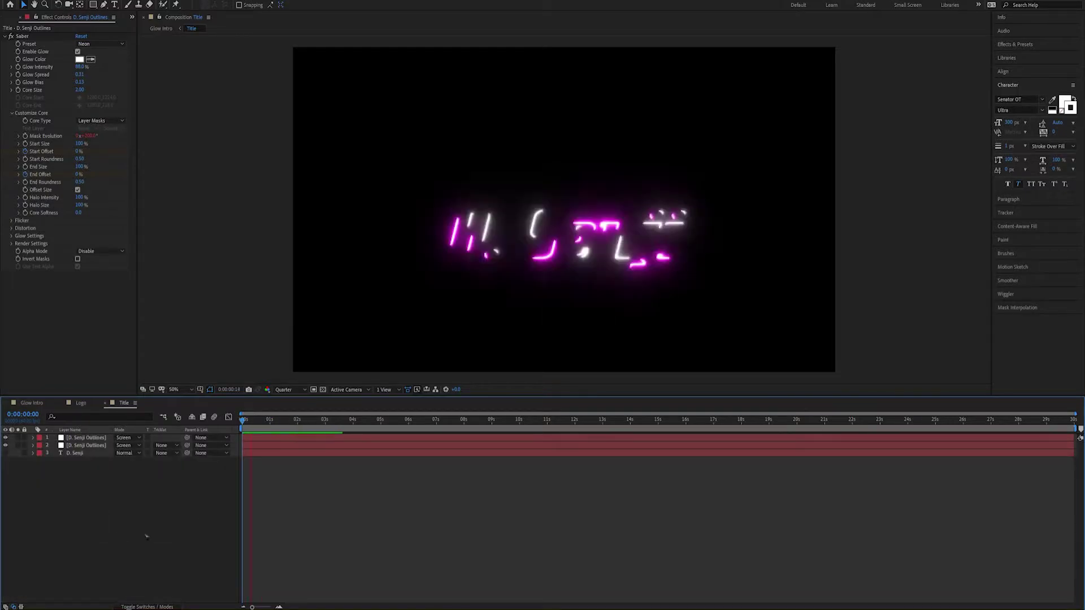
# Set a 100% opacity keyframe at 2 seconds on the title text and return to the Glow Intro composition.
pyautogui.click(299, 419)
pyautogui.moveTo(295, 419); pyautogui.dragTo(291, 427)
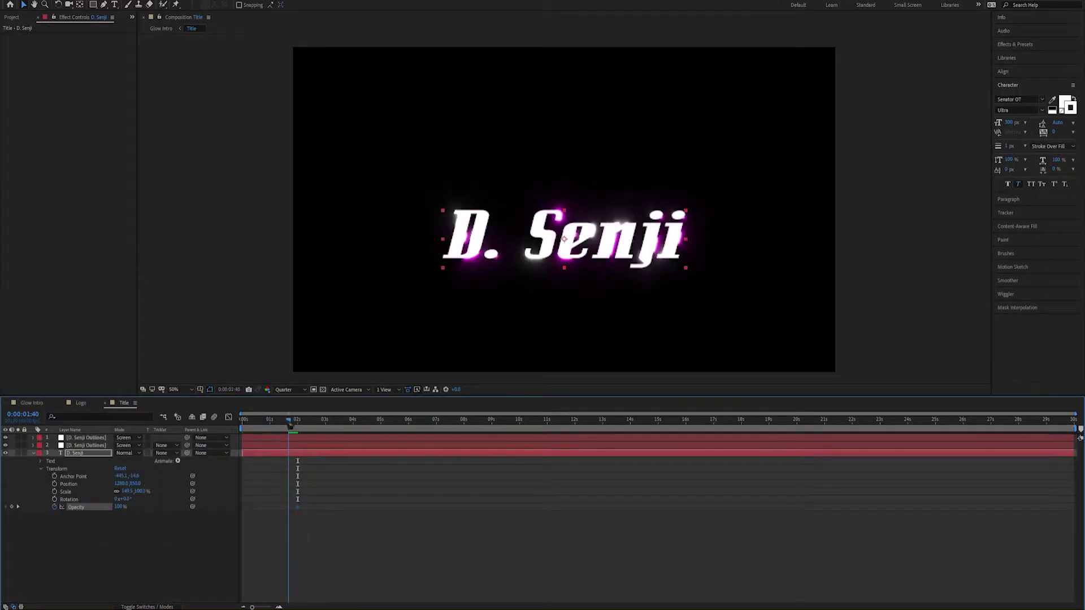
pyautogui.click(32, 403)
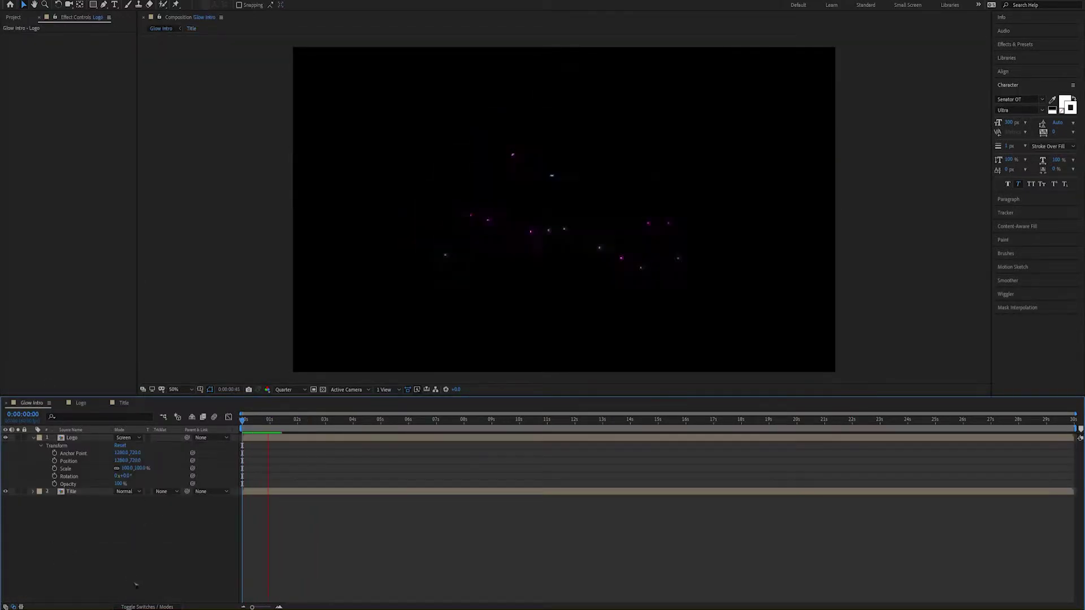
# Open the Logo composition and retime the magenta outline's Start Offset and End Offset keyframes to fit within the first second.
pyautogui.doubleClick(71, 437)
pyautogui.click(83, 437)
pyautogui.press('u')
pyautogui.moveTo(244, 421); pyautogui.dragTo(274, 427)
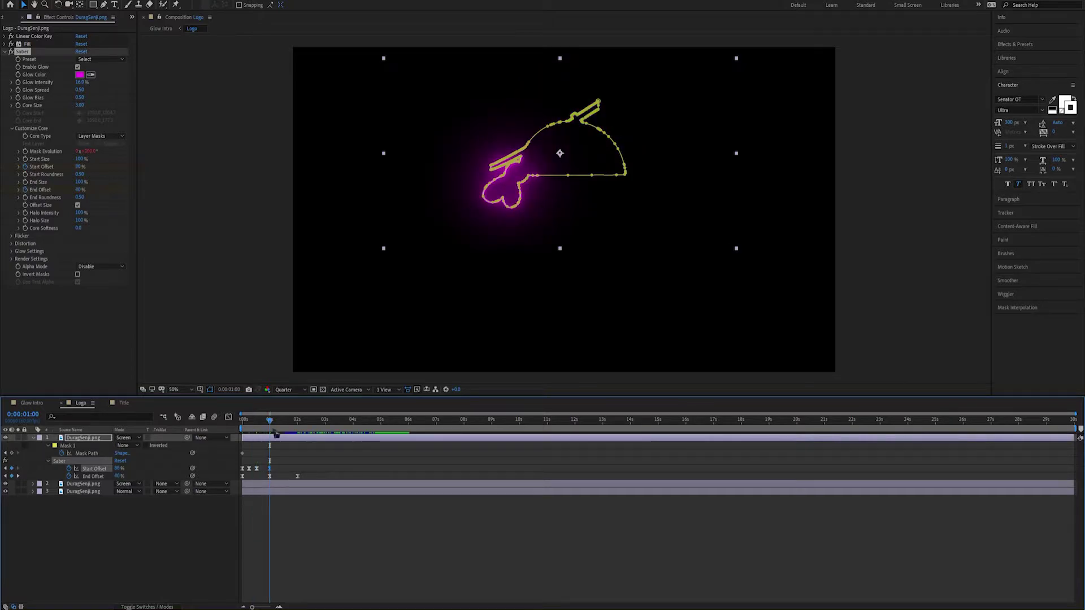
pyautogui.moveTo(264, 482); pyautogui.dragTo(276, 484)
pyautogui.press('Home')
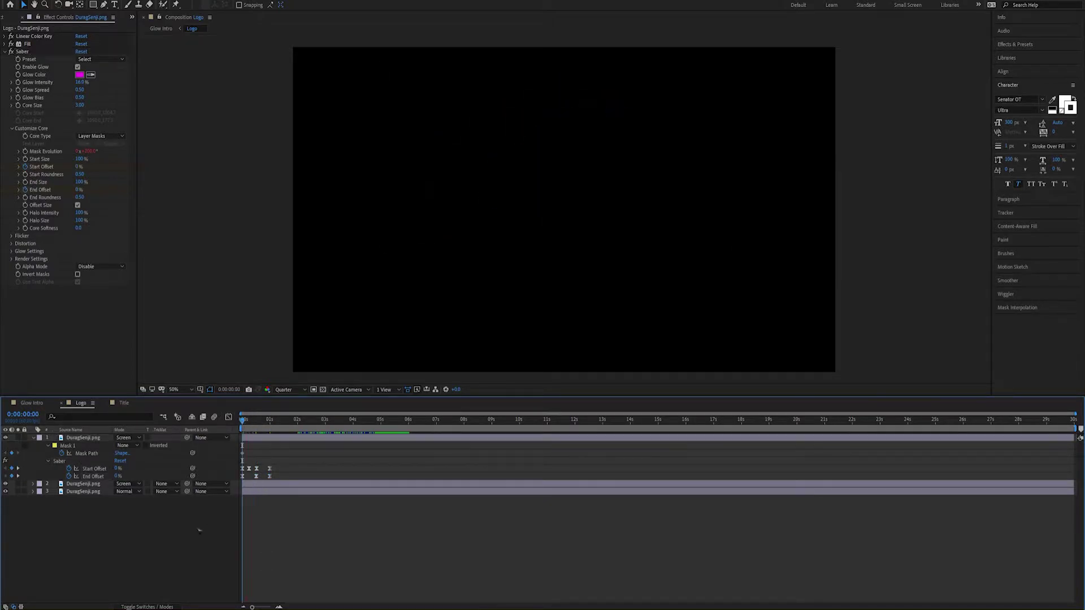
# Keyframe the magenta logo outline's End Offset at 1 second and its Start Offset at 1:15, and preview the trail.
pyautogui.moveTo(266, 433); pyautogui.dragTo(280, 429)
pyautogui.click(273, 439)
pyautogui.click(99, 476)
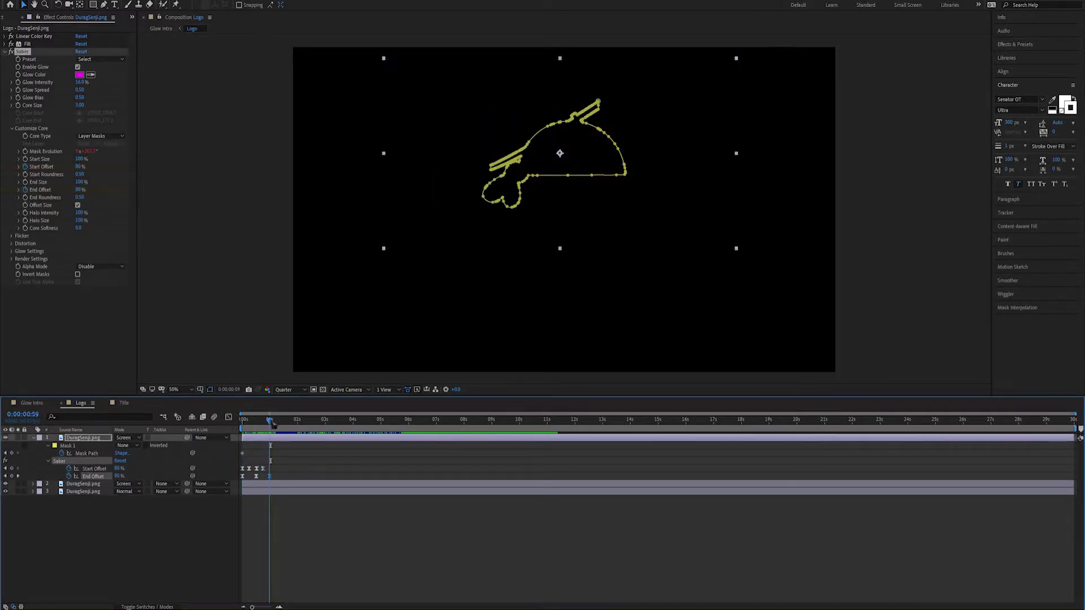
pyautogui.write('0')
pyautogui.press('Return')
pyautogui.moveTo(277, 421); pyautogui.dragTo(273, 429)
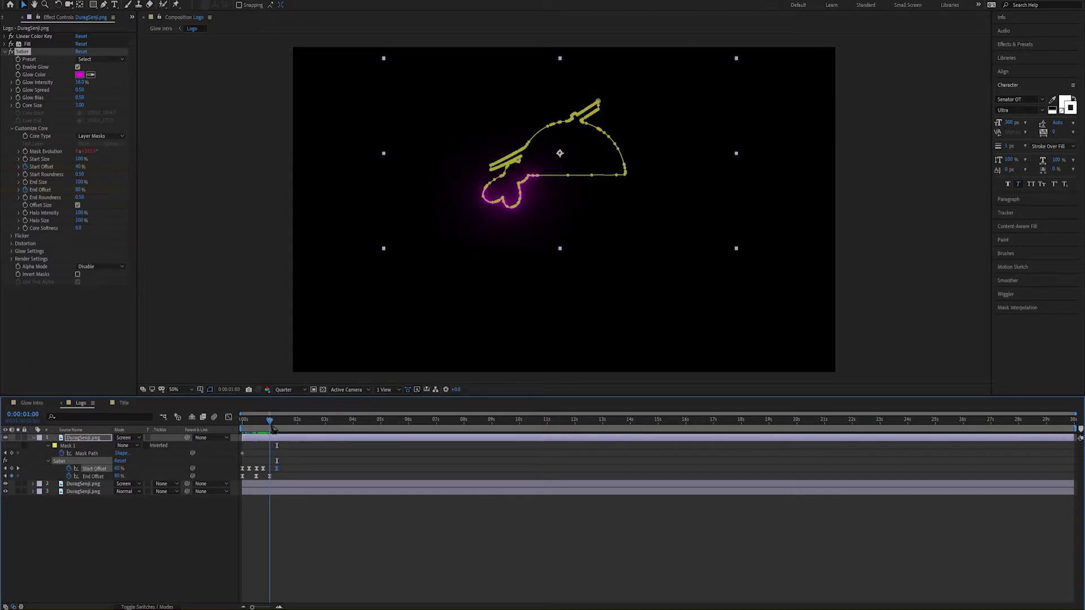
pyautogui.press('space')
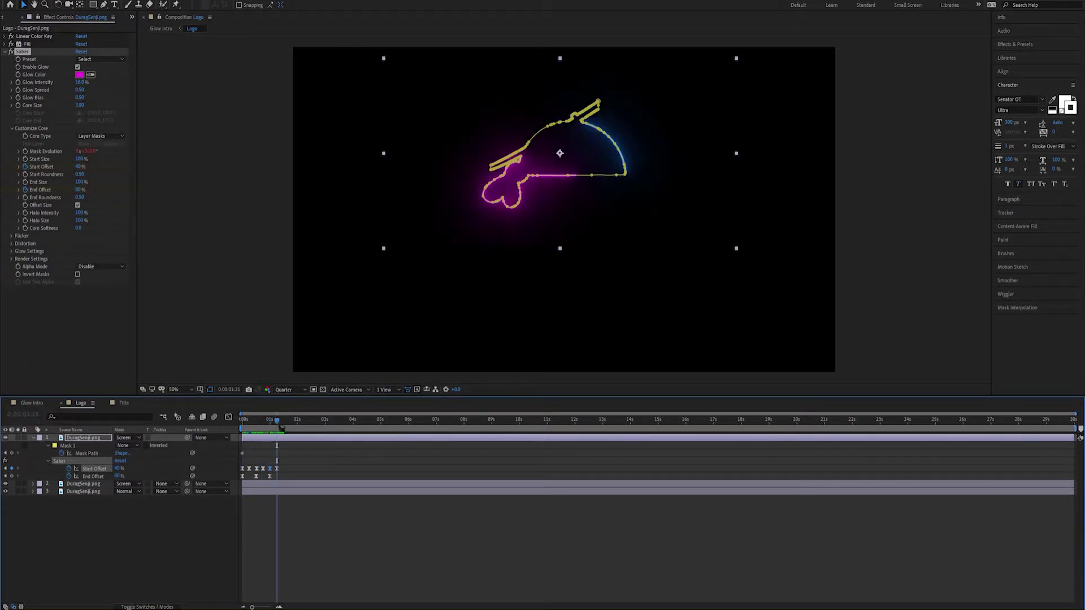
# Add further Start Offset keyframes to the magenta logo outline up to about 1:45 and an End Offset keyframe at 1:30.
pyautogui.moveTo(243, 421); pyautogui.dragTo(258, 421)
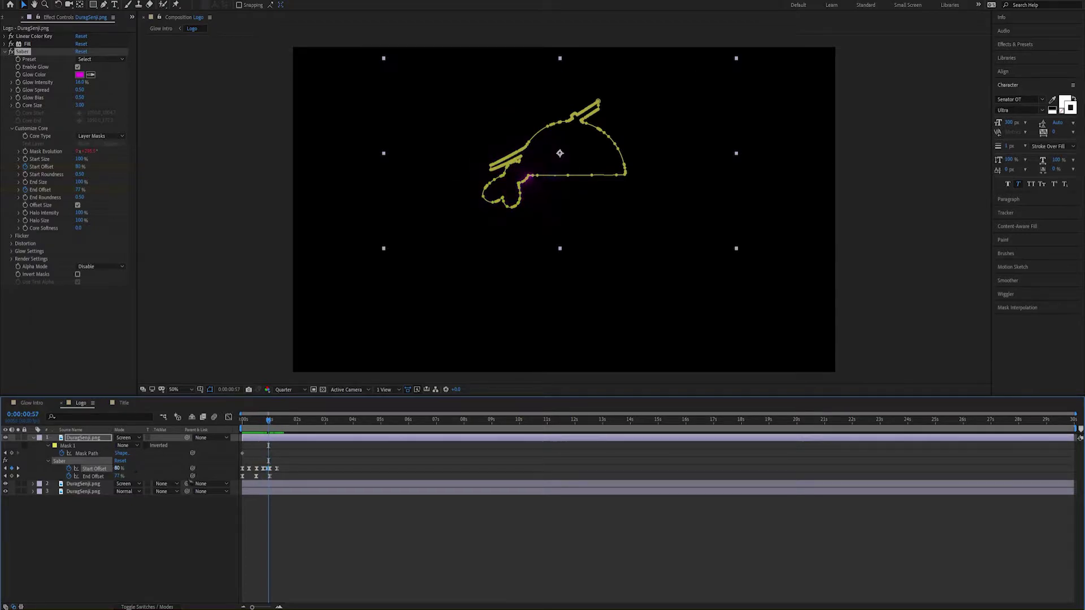
pyautogui.moveTo(270, 421)
pyautogui.mouseDown()
pyautogui.moveTo(244, 422)
pyautogui.moveTo(253, 425)
pyautogui.mouseUp()
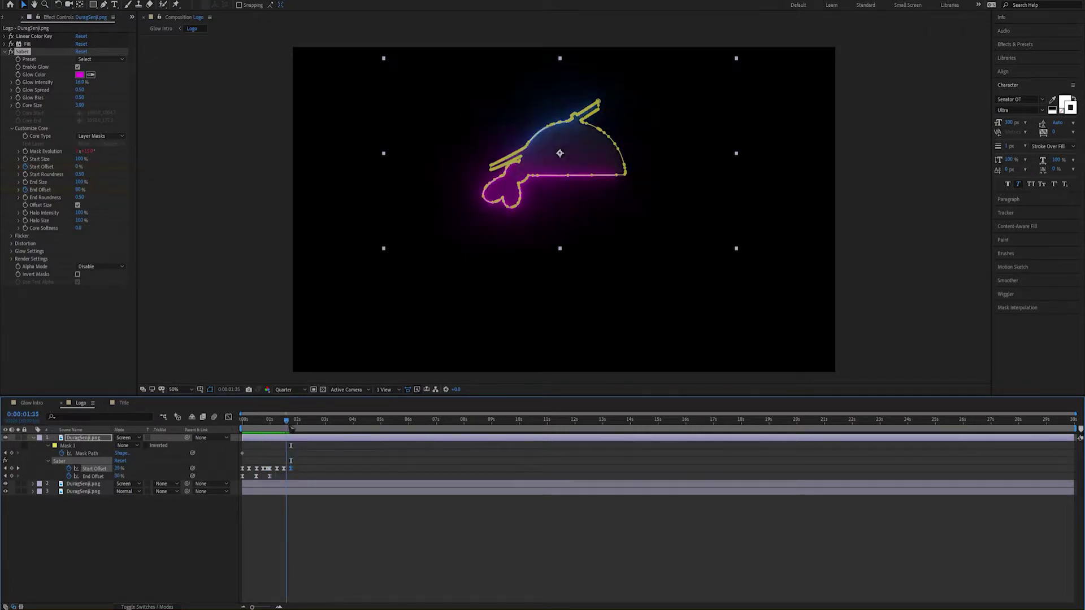
pyautogui.click(250, 422)
pyautogui.moveTo(253, 424); pyautogui.dragTo(285, 429)
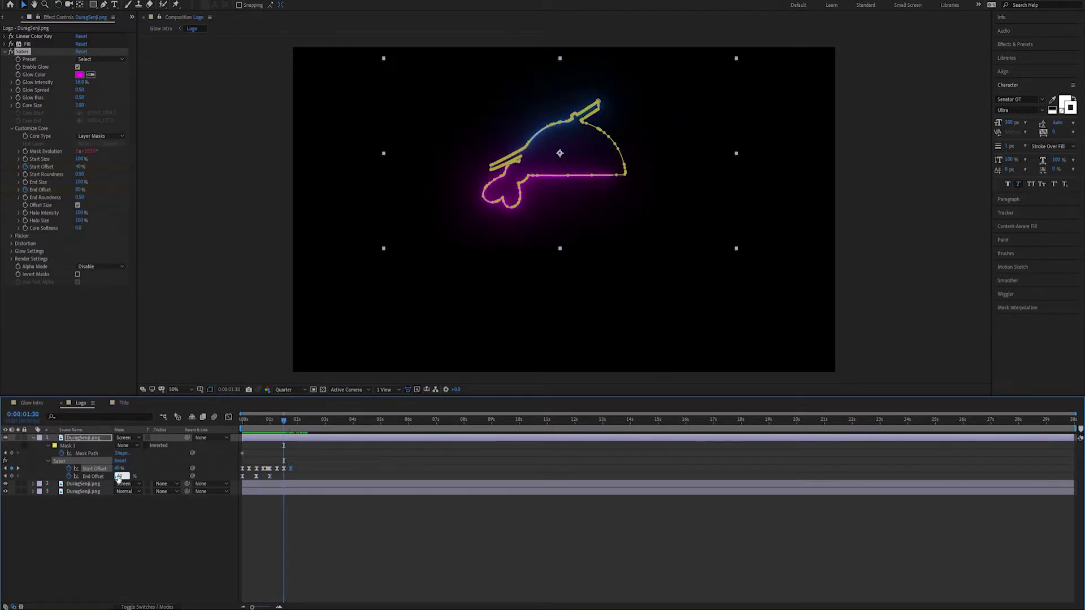
pyautogui.press('Return')
# Keyframe the magenta logo outline's End Offset to 0% at 2 seconds, collapse the layer and preview the animation.
pyautogui.click(298, 422)
pyautogui.click(134, 513)
pyautogui.press('u')
pyautogui.press('space')
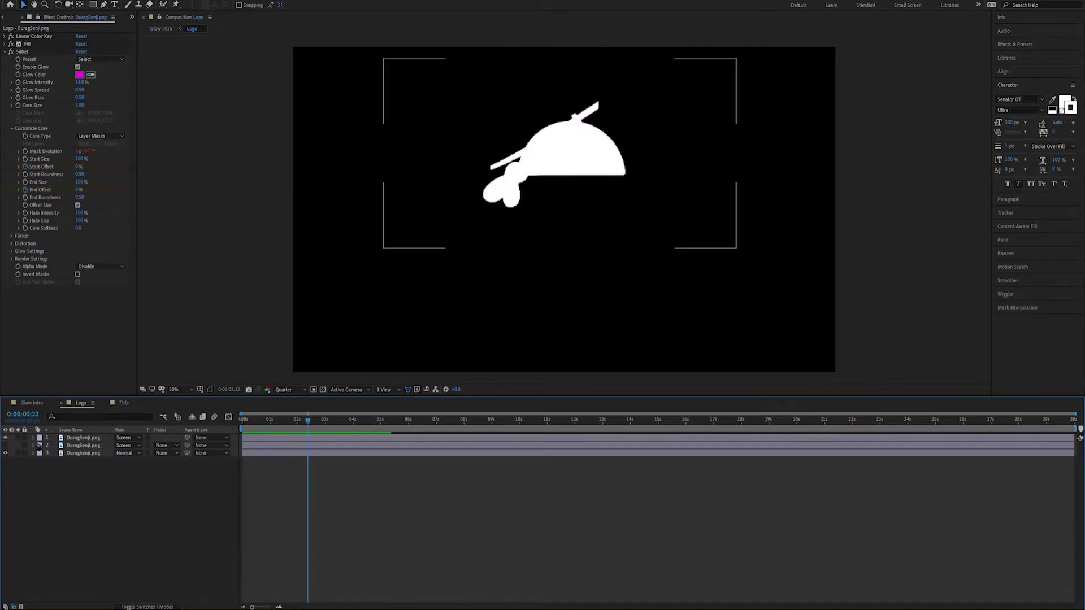
# Check the magenta logo outline's Start Offset and End Offset keyframes across the first two seconds.
pyautogui.press('u')
pyautogui.click(296, 424)
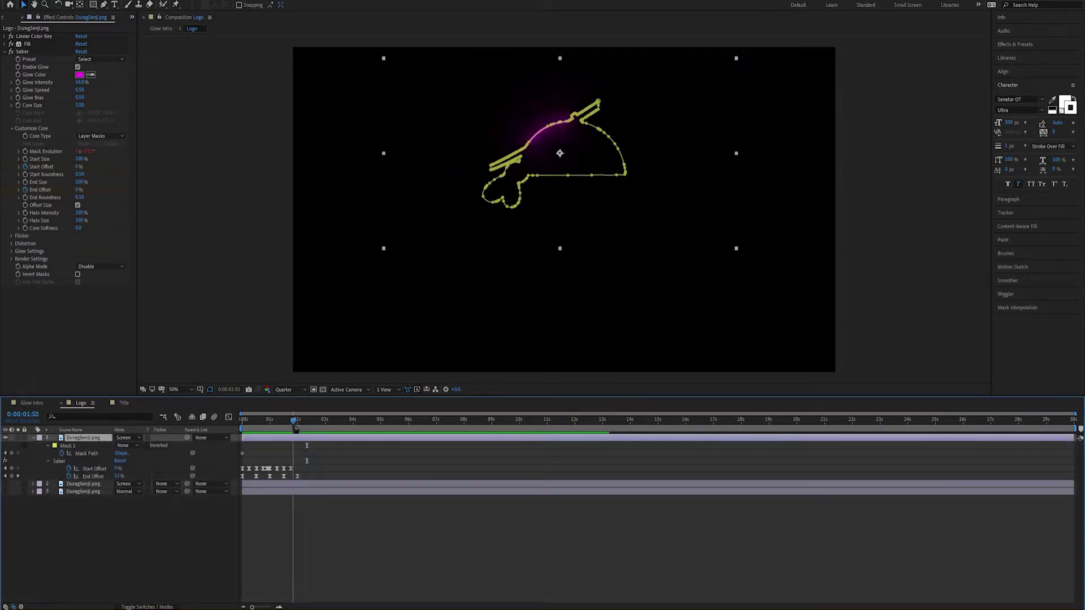
pyautogui.hotkey('ctrl', 'z')
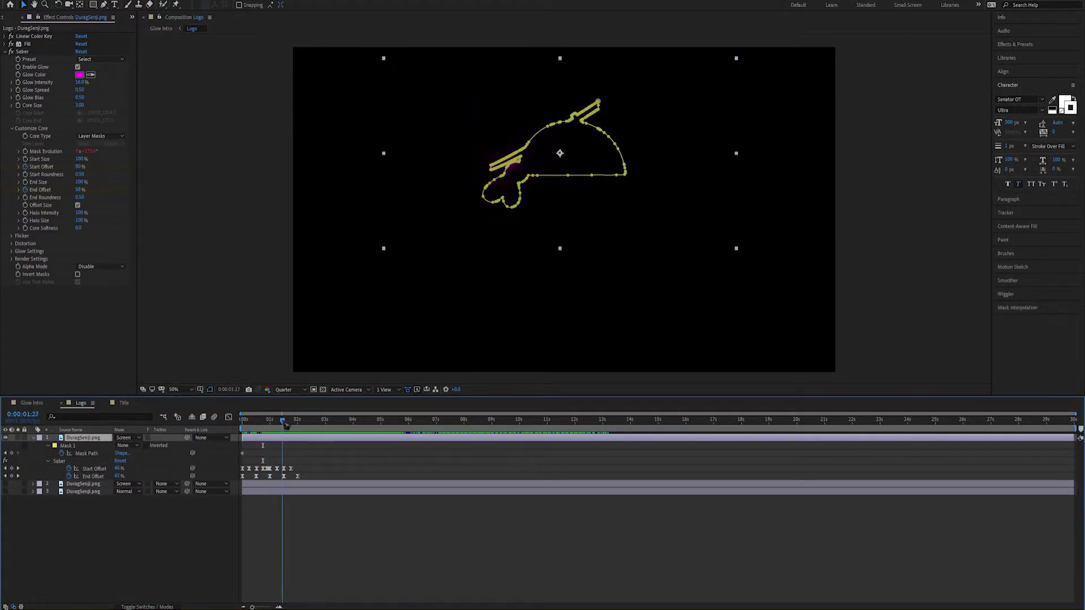
pyautogui.moveTo(286, 425); pyautogui.dragTo(286, 425)
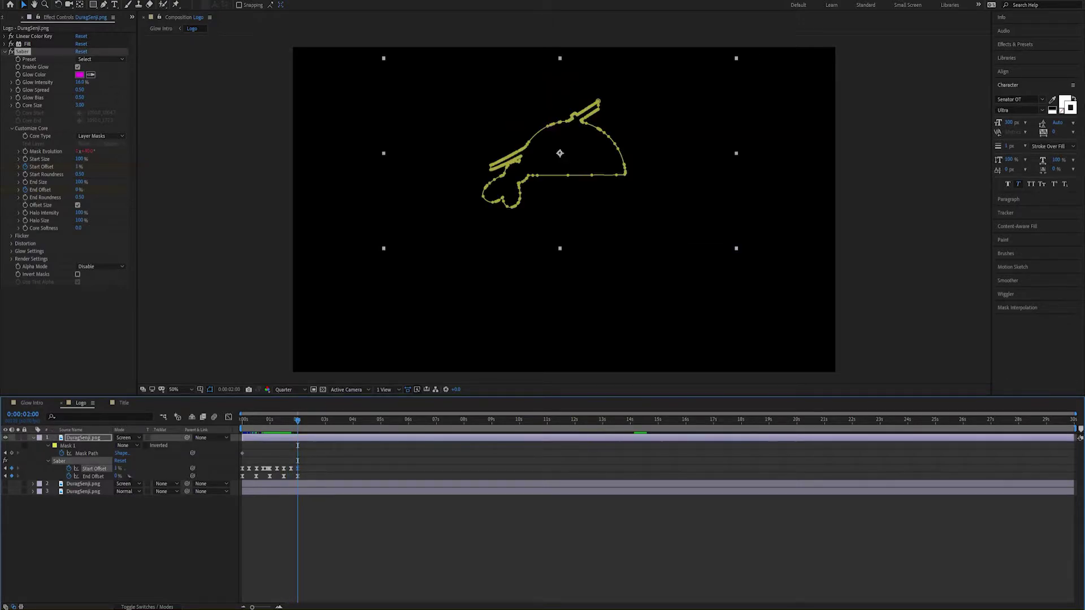
pyautogui.press('u')
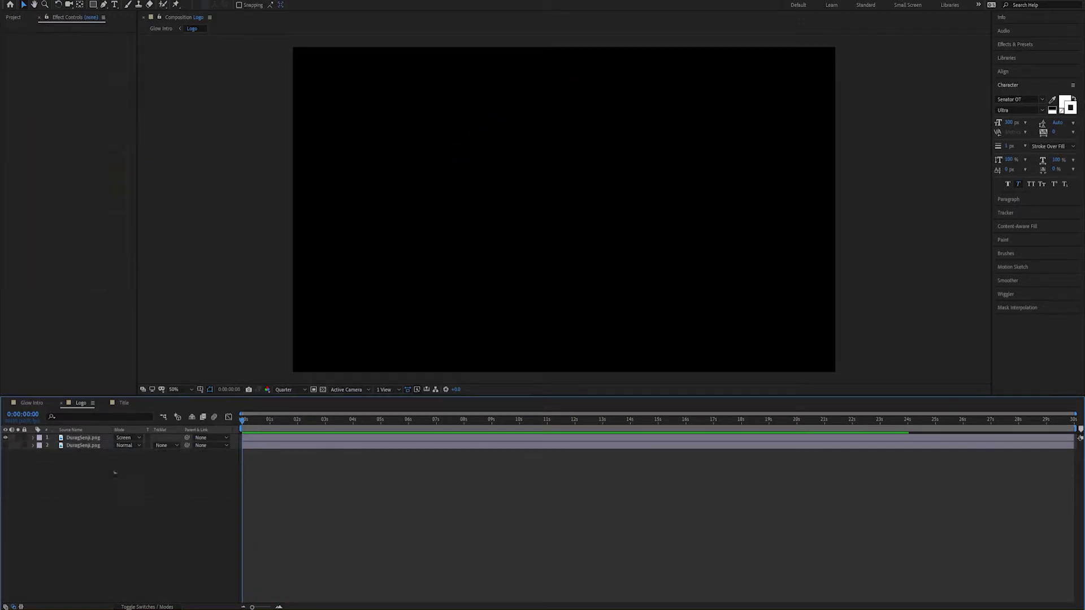
# Keyframe the magenta logo outline's Start Offset at 40% at 1 second and 80% at 1:30.
pyautogui.click(84, 438)
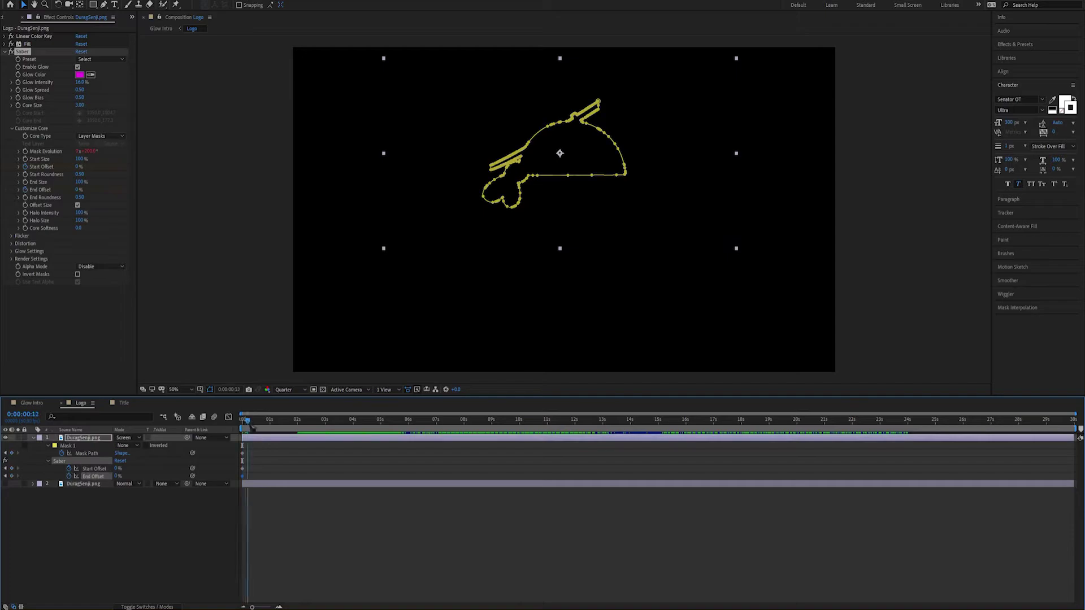
pyautogui.write('40')
pyautogui.press('Return')
pyautogui.press('space')
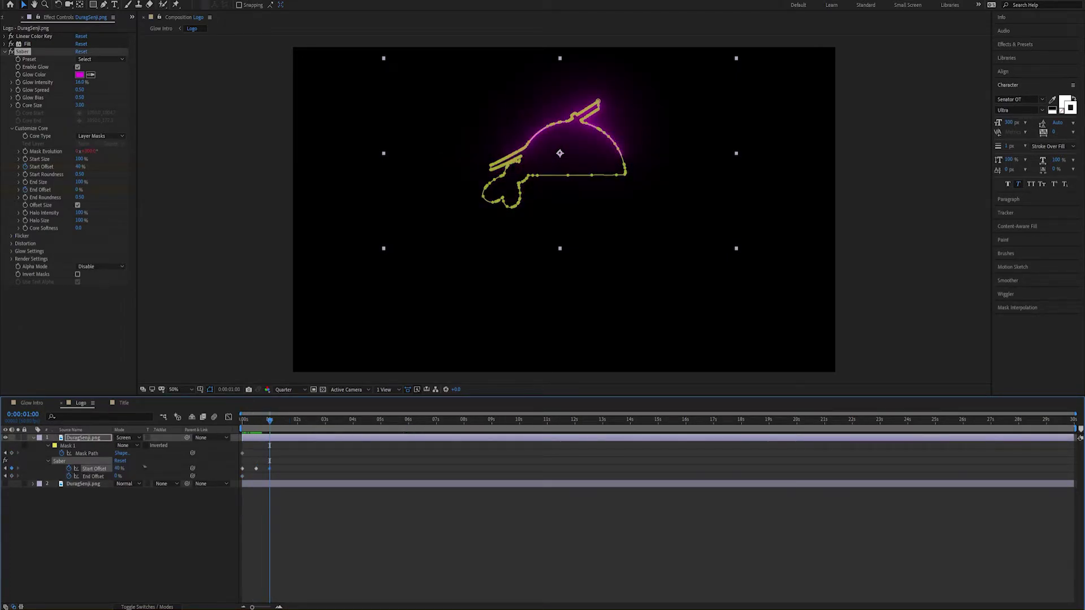
pyautogui.write('80')
pyautogui.press('Return')
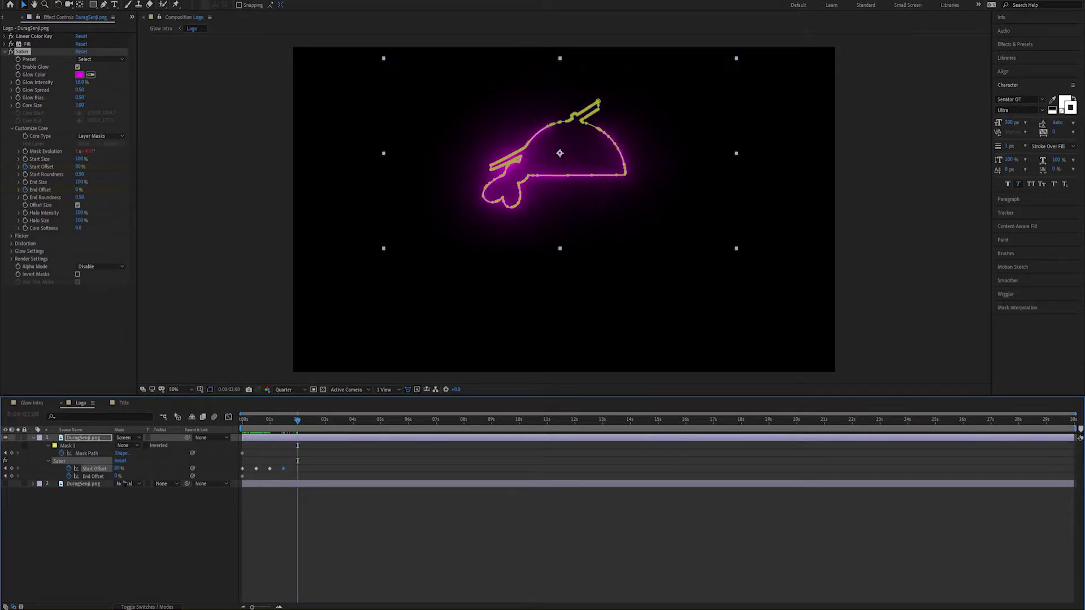
# Keyframe the magenta outline's End Offset to 80% at 2 seconds and apply Easy Ease to all its keyframes.
pyautogui.click(118, 476)
pyautogui.write('80')
pyautogui.press('Return')
pyautogui.moveTo(320, 480); pyautogui.dragTo(246, 455)
pyautogui.press('F9')
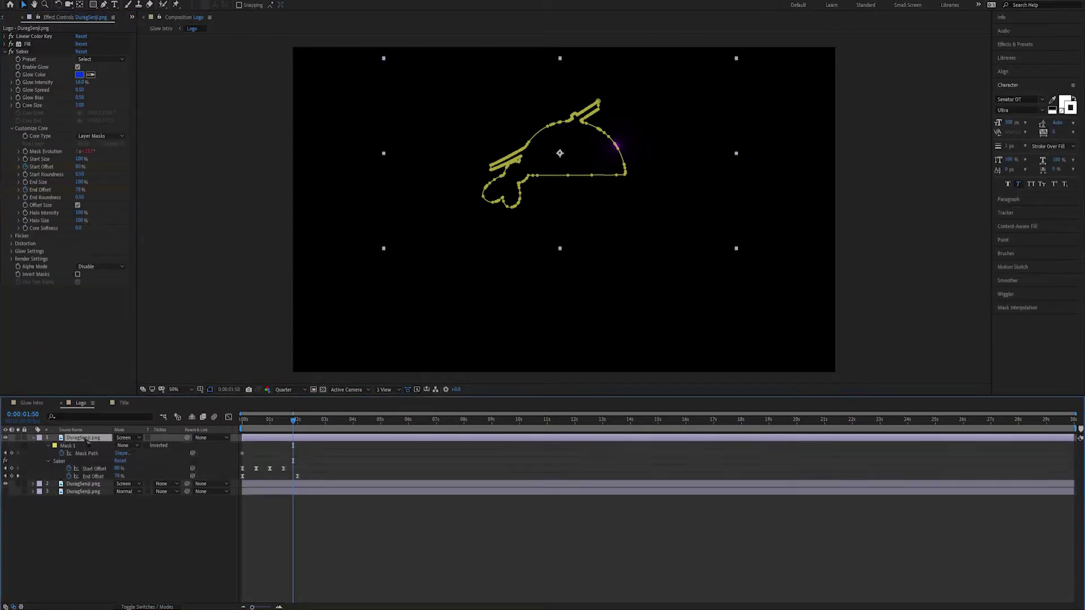
# Collapse the blue outline's keyframes, and review the logo trails, the Title composition and the combined Glow Intro animation.
pyautogui.press('u')
pyautogui.click(131, 528)
pyautogui.press('space')
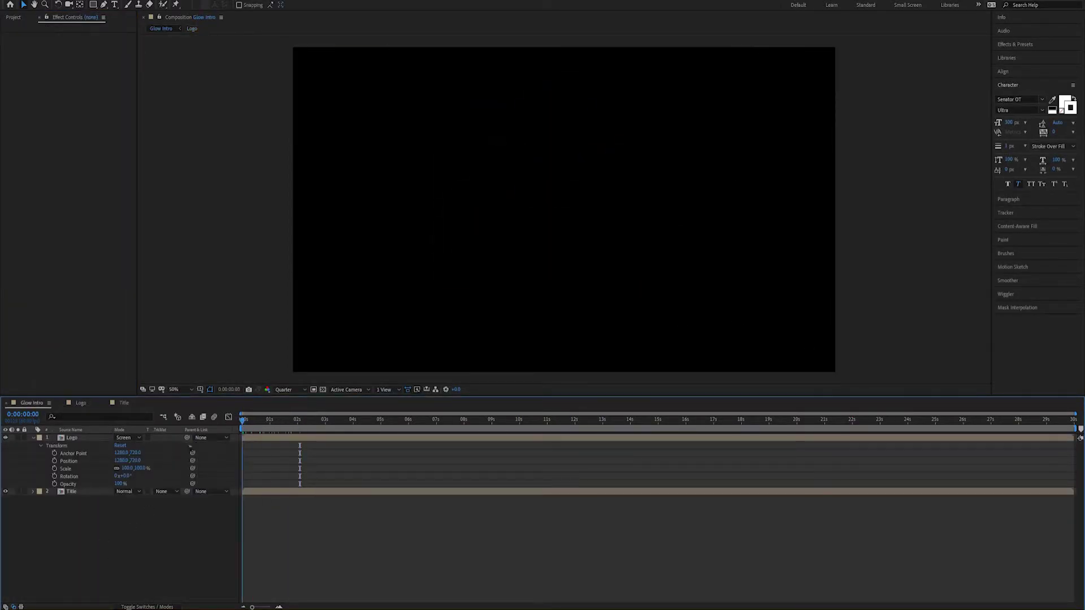
pyautogui.moveTo(298, 421); pyautogui.dragTo(264, 424)
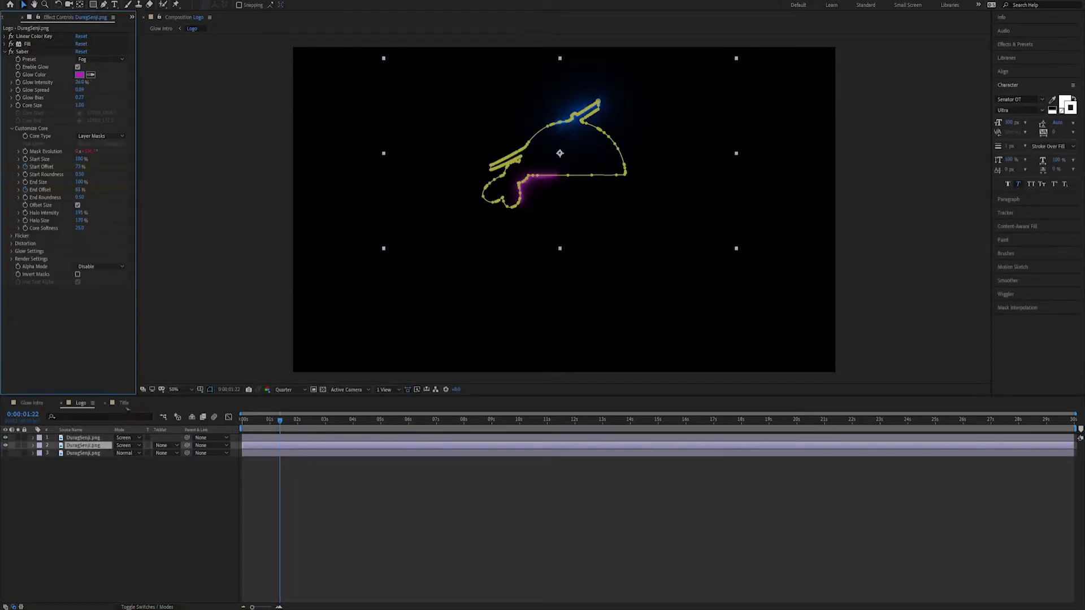
pyautogui.click(124, 403)
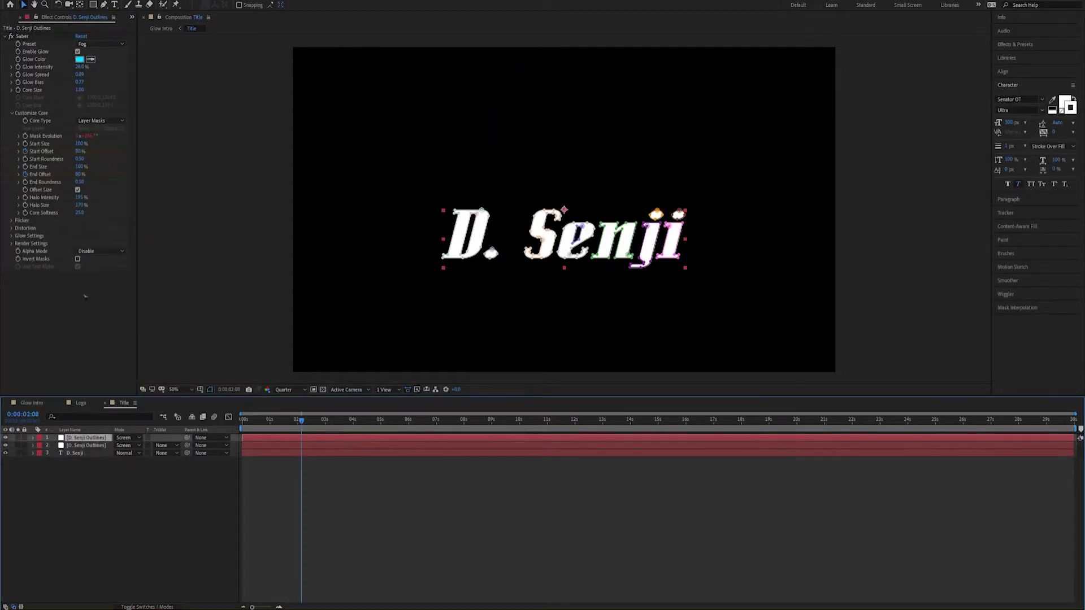
pyautogui.click(32, 403)
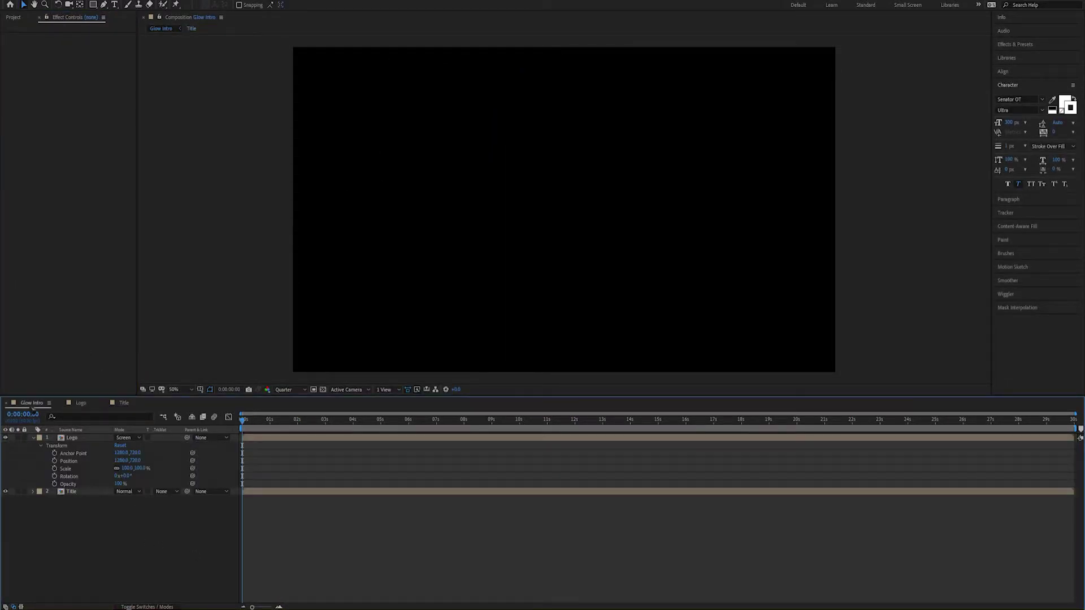
pyautogui.press('space')
pyautogui.doubleClick(370, 228)
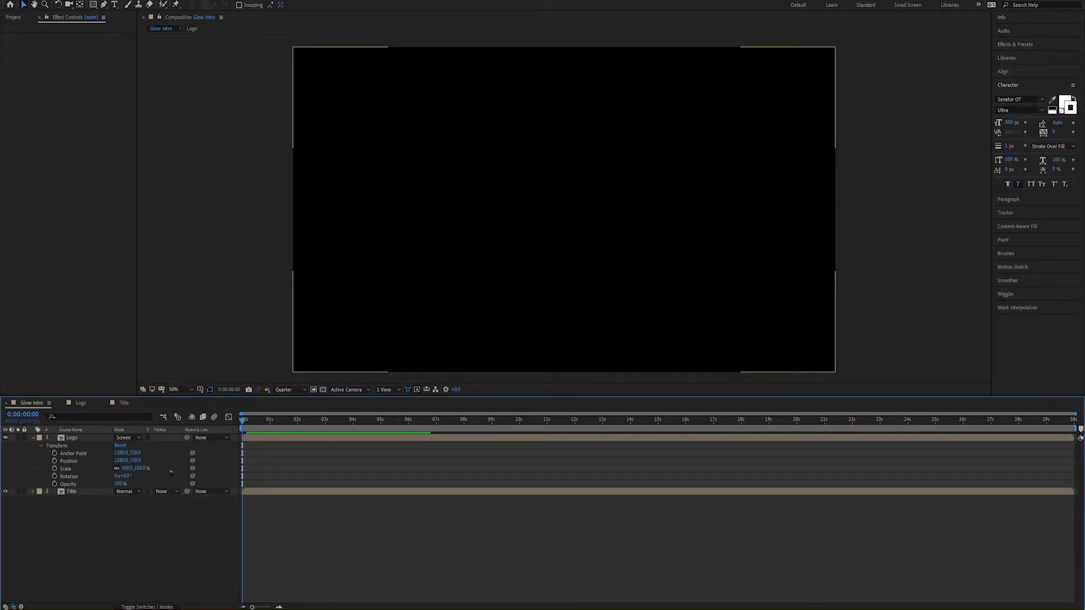
# Pre-compose the Logo and Title layers of Glow Intro into a composition named All.
pyautogui.hotkey('ctrl', 'a')
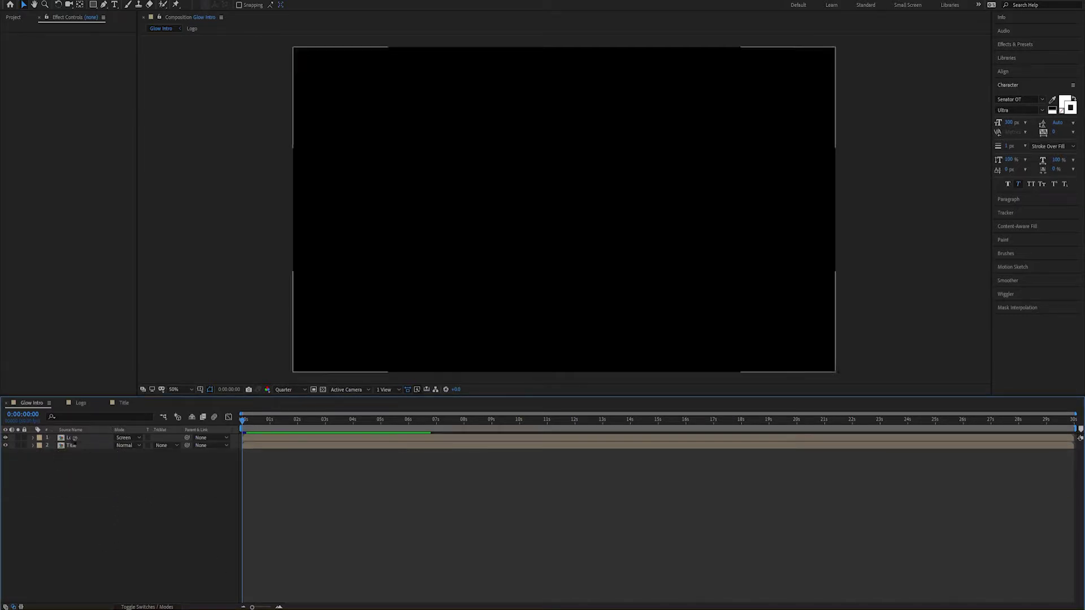
pyautogui.press('space')
pyautogui.hotkey('ctrl', 'shift', 'c')
pyautogui.press('Return')
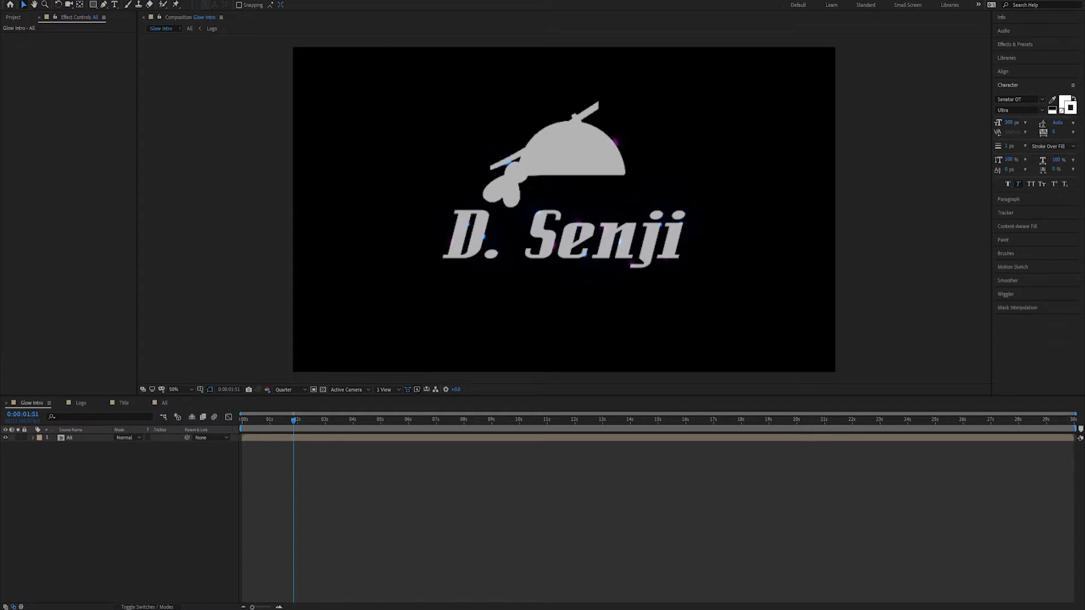
# Add the abstract texture image as the backmost layer, and shrink and reposition the All layer over it.
pyautogui.hotkey('ctrl', '/')
pyautogui.hotkey('ctrl', 'shift', '[')
pyautogui.moveTo(293, 372); pyautogui.dragTo(377, 310)
pyautogui.moveTo(614, 304); pyautogui.dragTo(611, 281)
# Make the texture a 3D layer, lay it flat as a floor beneath the logo, and scale it to 143%.
pyautogui.click(85, 446)
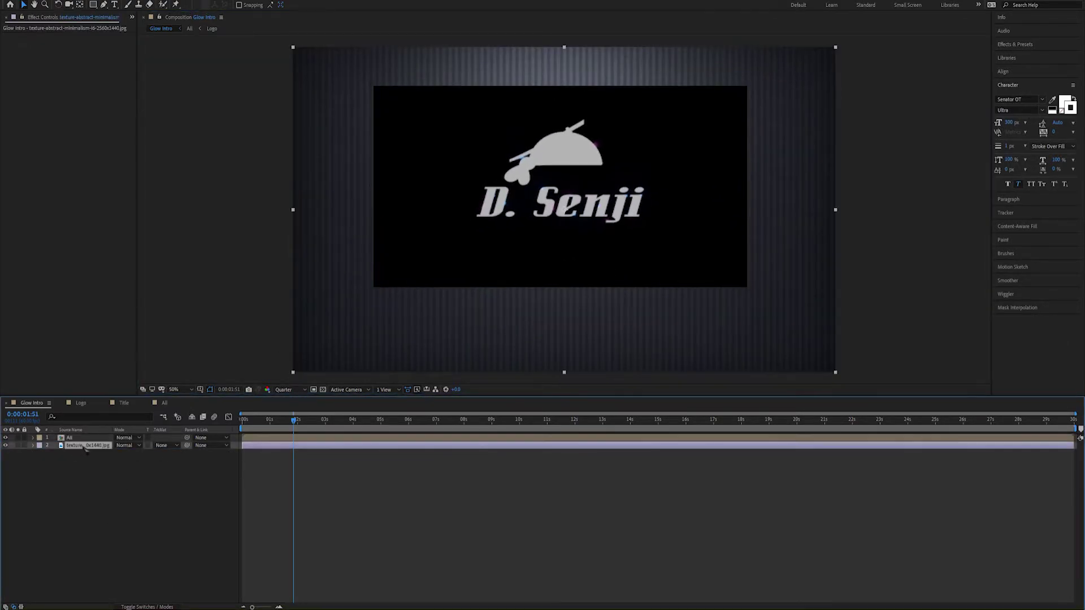
pyautogui.press('Home')
pyautogui.press('F4')
pyautogui.click(33, 445)
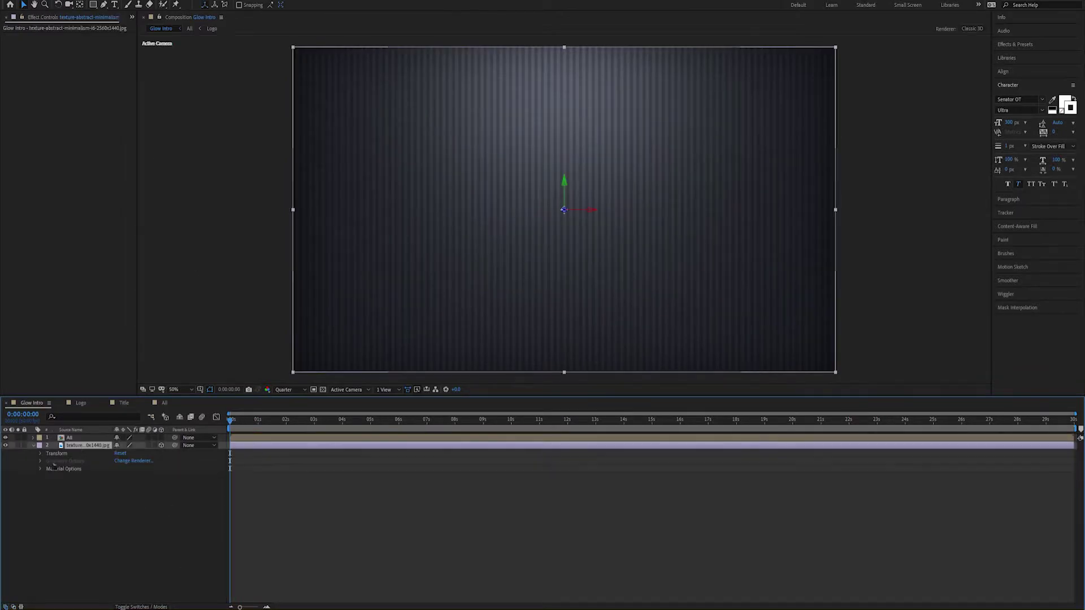
pyautogui.click(162, 445)
pyautogui.moveTo(123, 492); pyautogui.dragTo(170, 453)
pyautogui.press('s')
pyautogui.click(469, 282)
pyautogui.press('space')
# Darken the floor texture with a Curves effect by pulling the RGB midtones down.
pyautogui.click(565, 333)
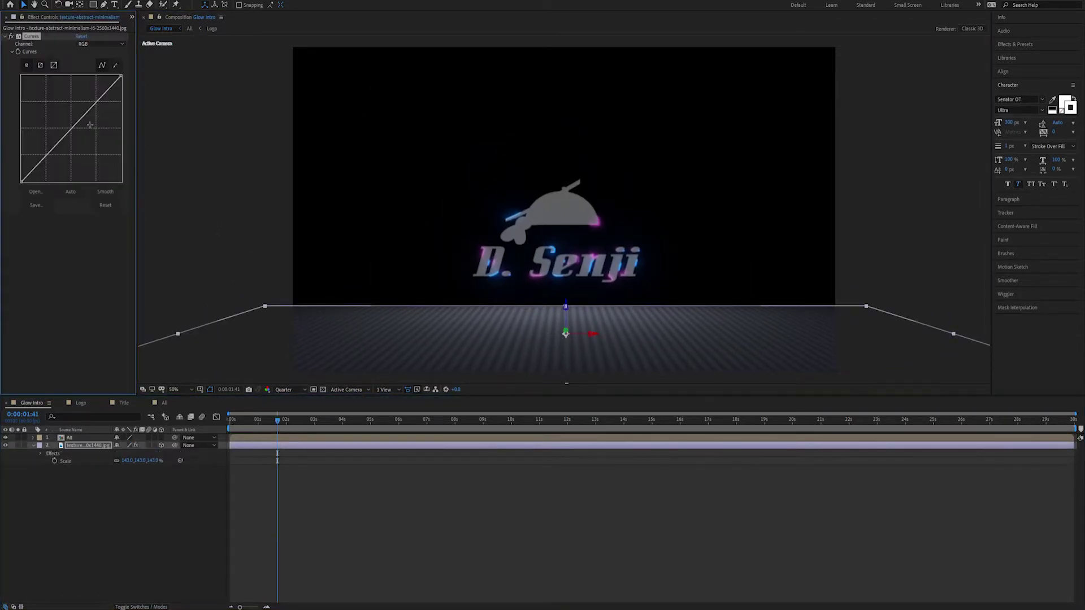
pyautogui.moveTo(72, 130); pyautogui.dragTo(85, 148)
pyautogui.click(186, 536)
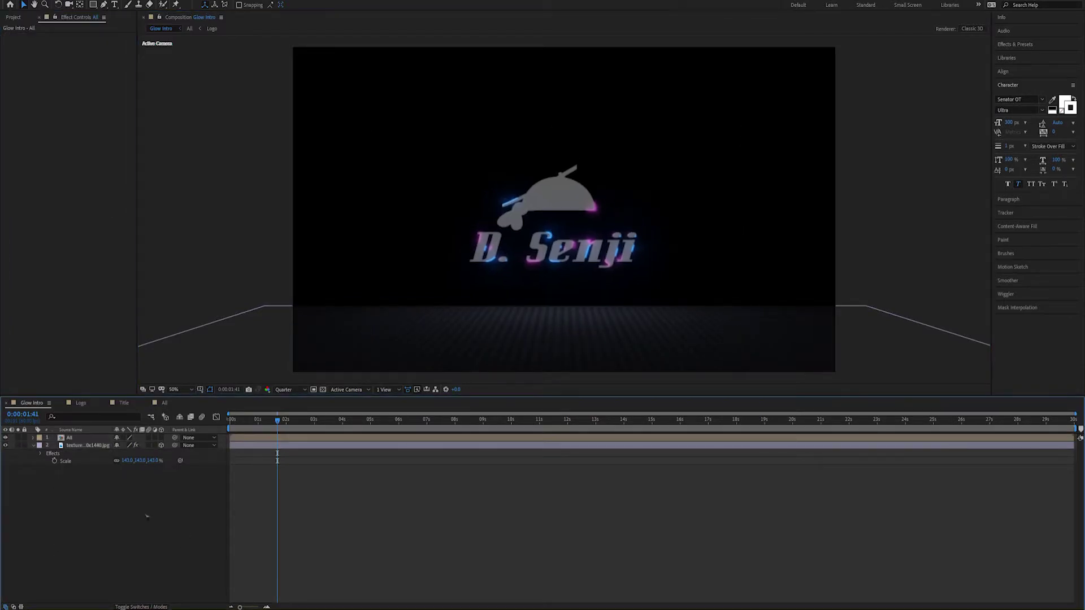
# Duplicate the floor texture as an upright back wall and set its Y position to 716.
pyautogui.click(88, 446)
pyautogui.hotkey('ctrl', 'd')
pyautogui.press('p')
pyautogui.moveTo(135, 476); pyautogui.dragTo(130, 479)
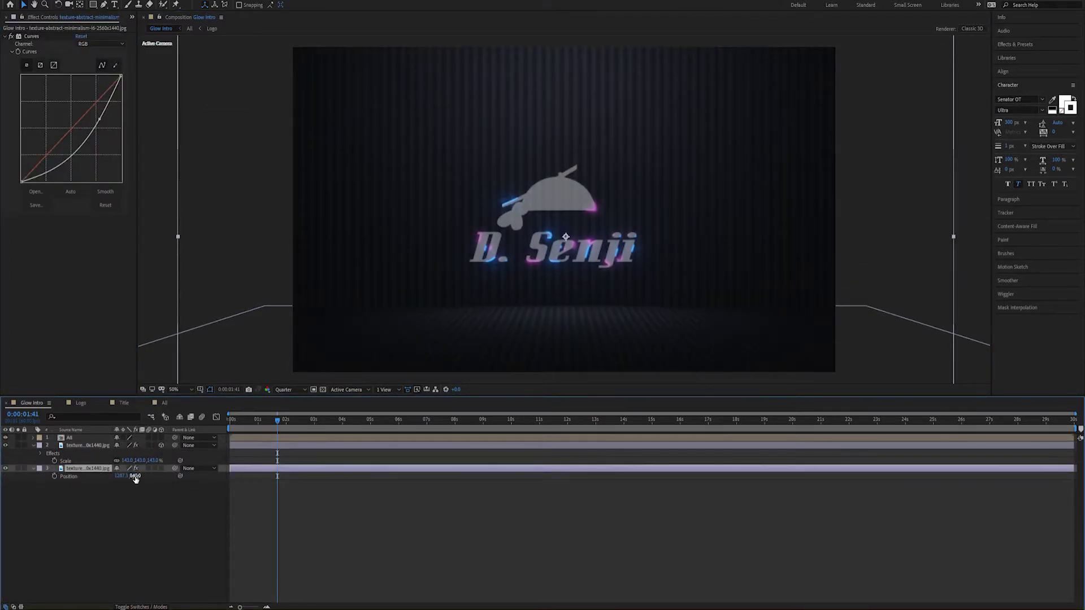
pyautogui.write('716')
pyautogui.press('Return')
# Set the All layer's blending mode to Screen.
pyautogui.press('F4')
pyautogui.click(88, 445)
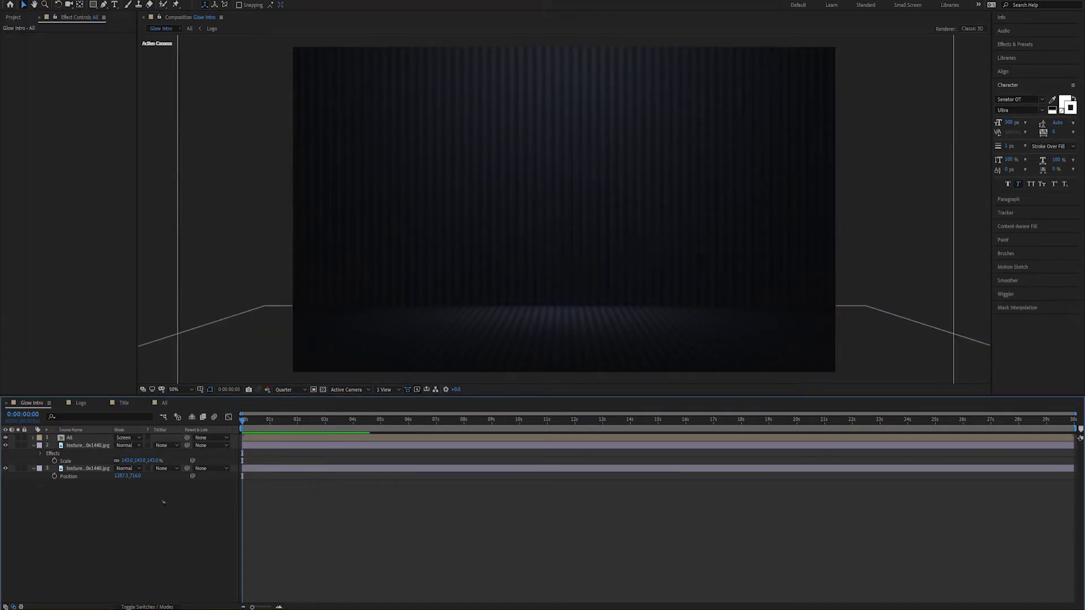
pyautogui.click(144, 437)
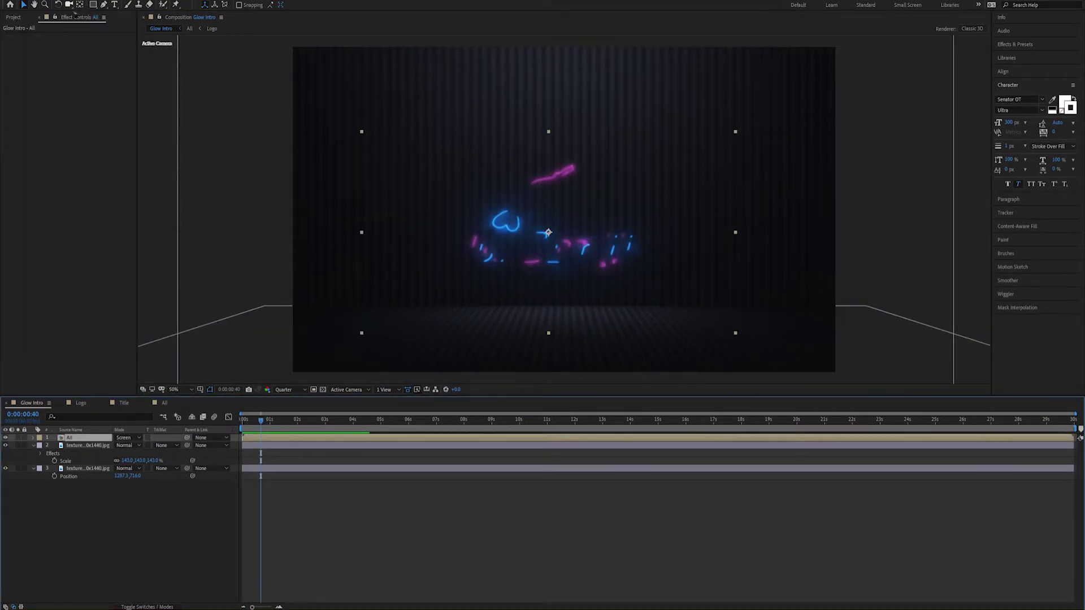
# Duplicate the All layer as a vertically flipped reflection and place it on the floor at Y position 1310.
pyautogui.hotkey('ctrl', 'd')
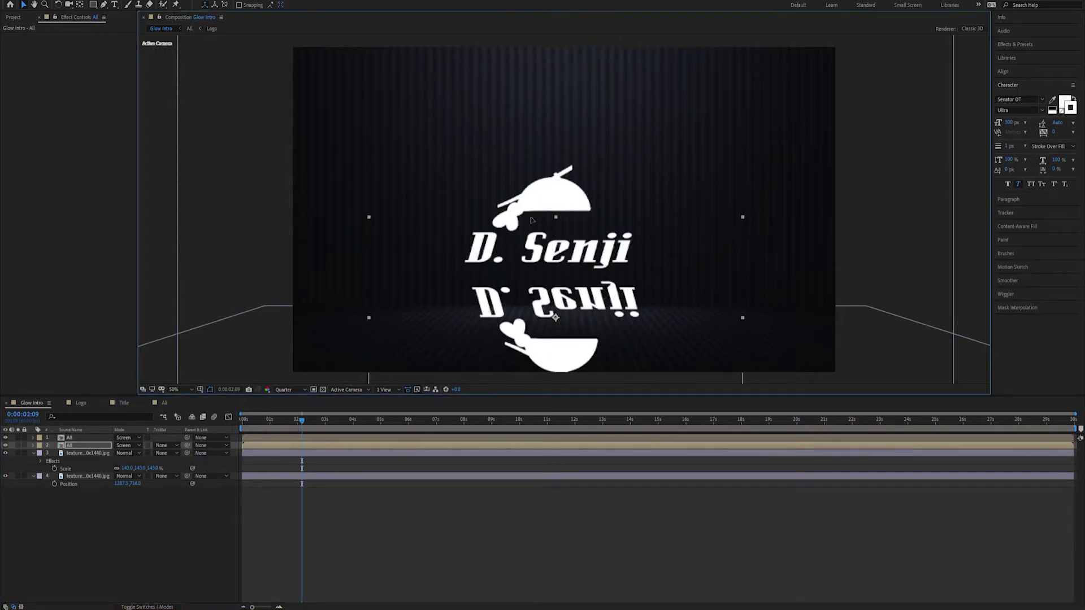
pyautogui.press('p')
pyautogui.moveTo(134, 460); pyautogui.dragTo(138, 464)
pyautogui.click(136, 460)
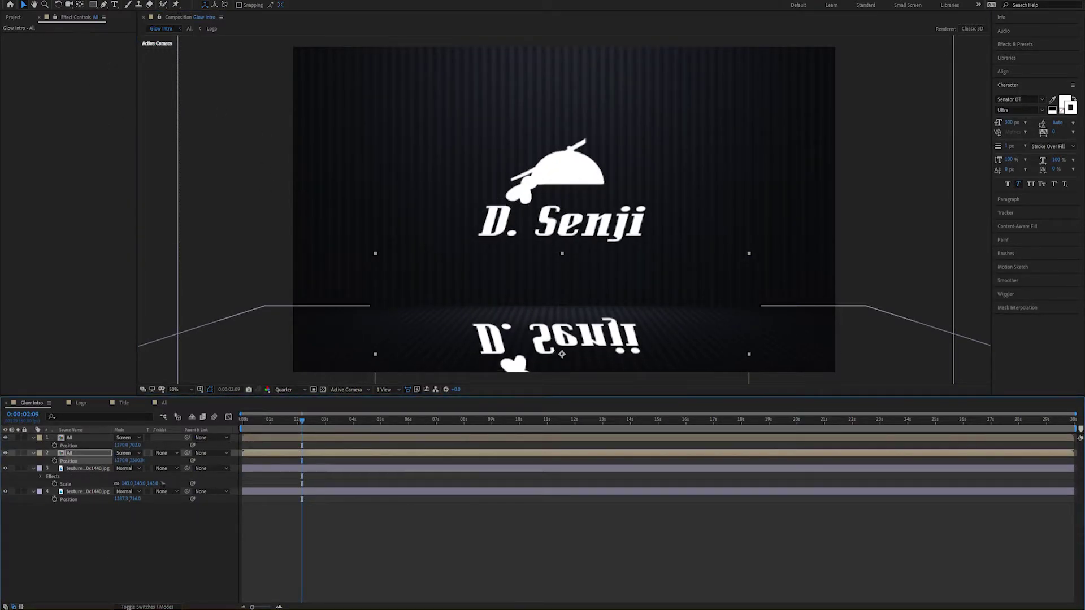
pyautogui.write('1510')
pyautogui.press('Return')
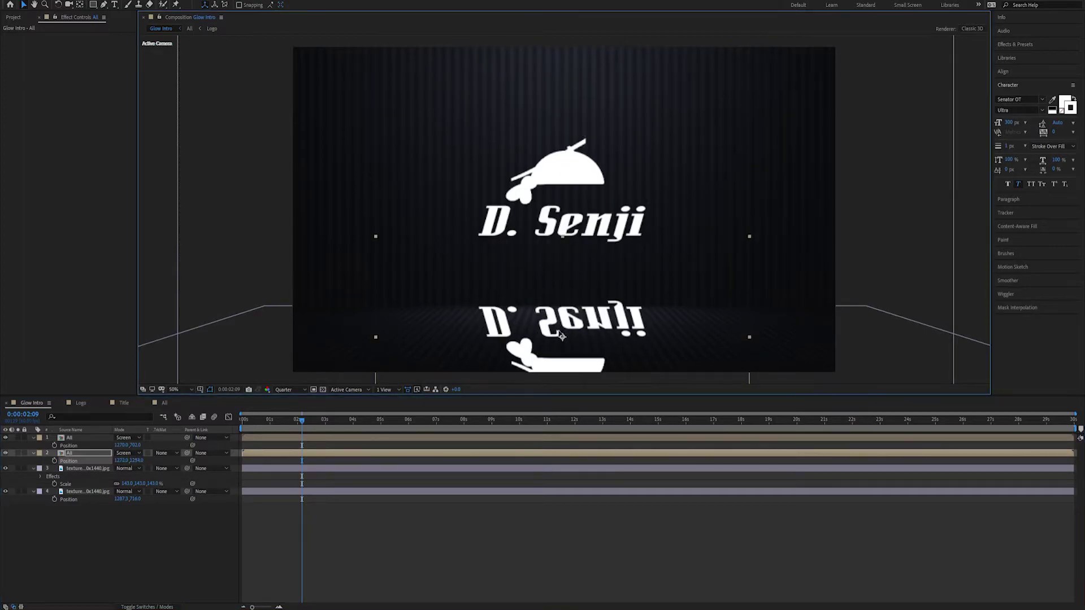
pyautogui.click(282, 421)
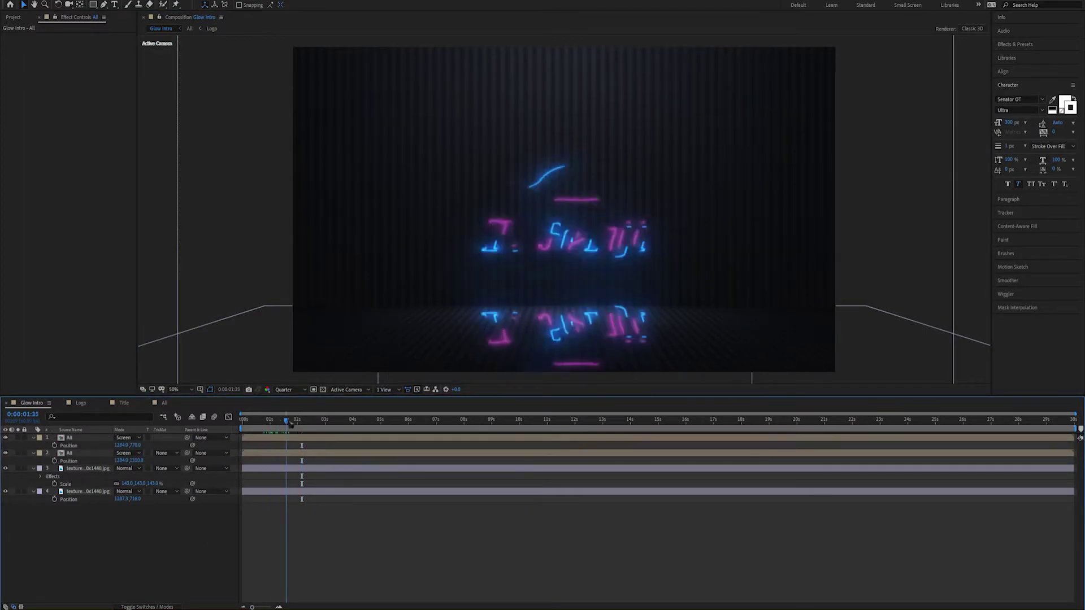
# Apply Compound Blur to the reflection, using the texture as blur layer and a Maximum Blur of 50.
pyautogui.click(85, 453)
pyautogui.click(66, 104)
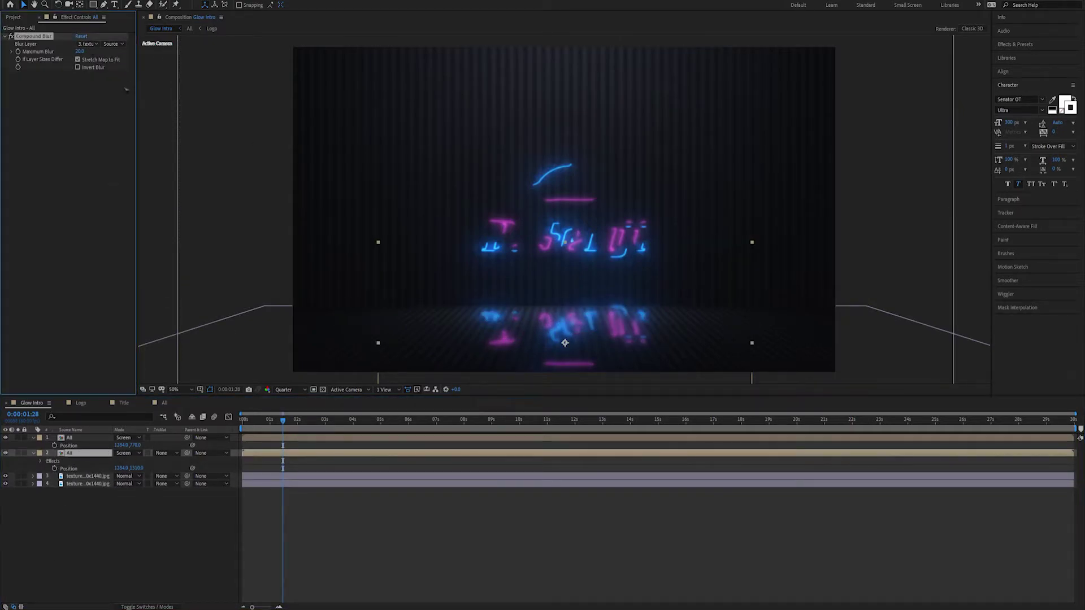
pyautogui.press('Return')
pyautogui.press('Home')
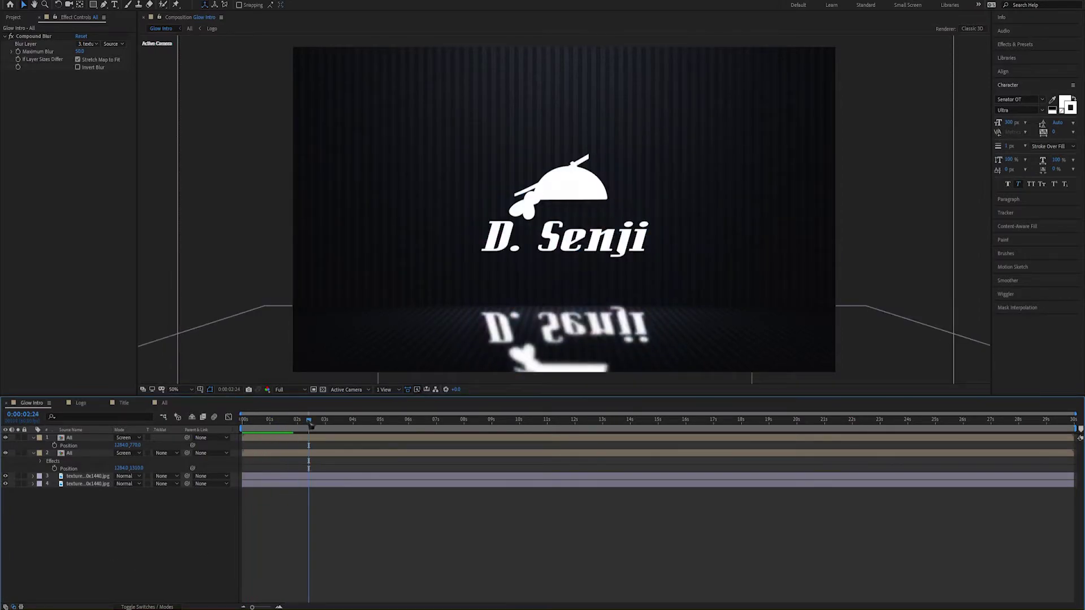
# Reposition the upright All layer and its reflection together so the logo sits closer to the floor.
pyautogui.click(85, 437)
pyautogui.keyDown('ctrl'); pyautogui.click(104, 452); pyautogui.keyUp('ctrl')
pyautogui.press('u')
pyautogui.press('p')
pyautogui.moveTo(600, 249); pyautogui.dragTo(600, 230)
# Widen the reflection to about 110% horizontal scale, move it to a Y position of about 1342, and preview it.
pyautogui.click(104, 453)
pyautogui.press('s')
pyautogui.moveTo(131, 461); pyautogui.dragTo(148, 462)
pyautogui.press('p')
pyautogui.moveTo(500, 353); pyautogui.dragTo(500, 363)
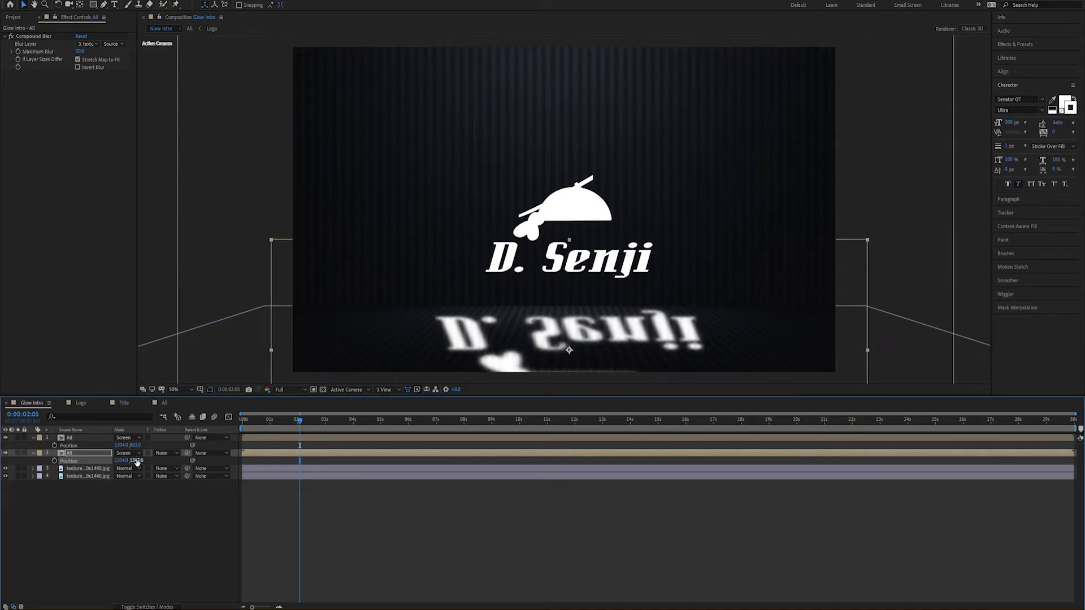
pyautogui.click(134, 526)
pyautogui.press('space')
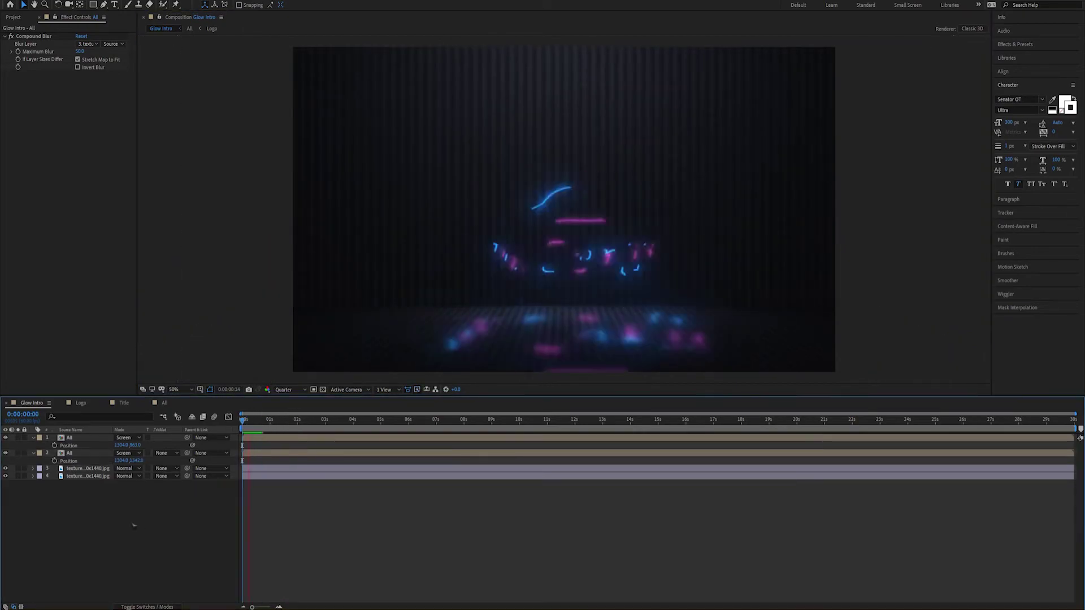
# Set the upright All layer's horizontal scale to 109.9% to match its reflection.
pyautogui.click(85, 437)
pyautogui.keyDown('shift'); pyautogui.click(85, 453); pyautogui.keyUp('shift')
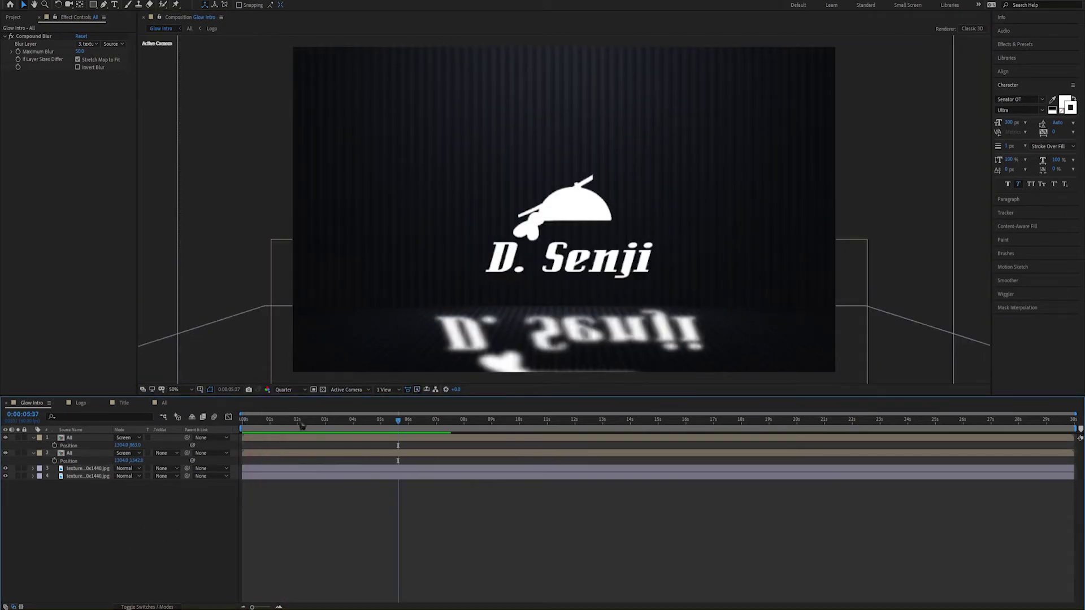
pyautogui.press('space')
pyautogui.press('s')
pyautogui.press('space')
pyautogui.write('10')
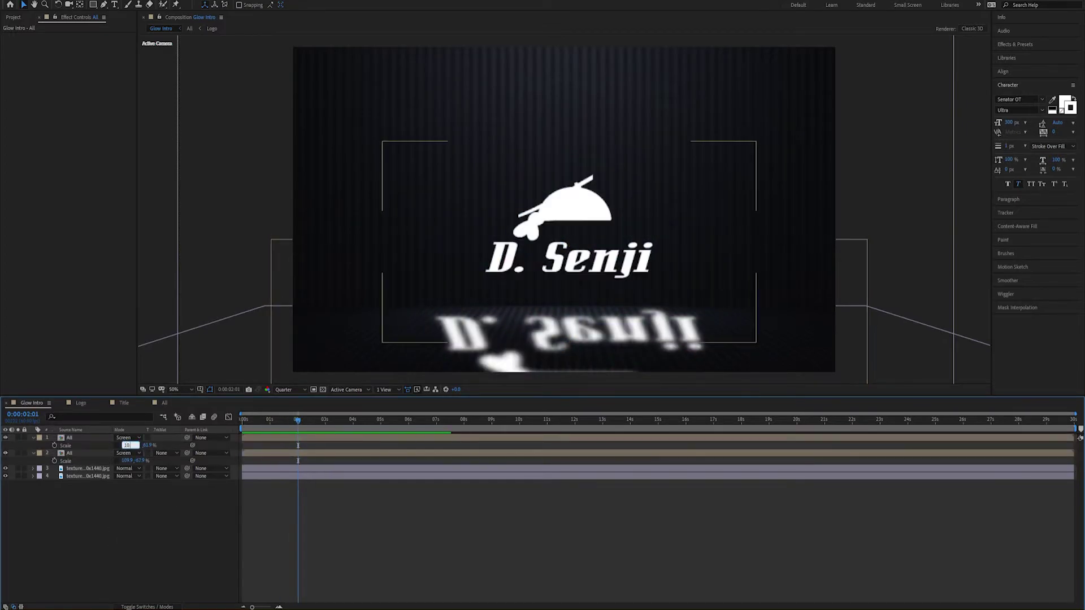
pyautogui.write('9.9')
pyautogui.press('Return')
pyautogui.press('p')
pyautogui.moveTo(297, 420); pyautogui.dragTo(287, 419)
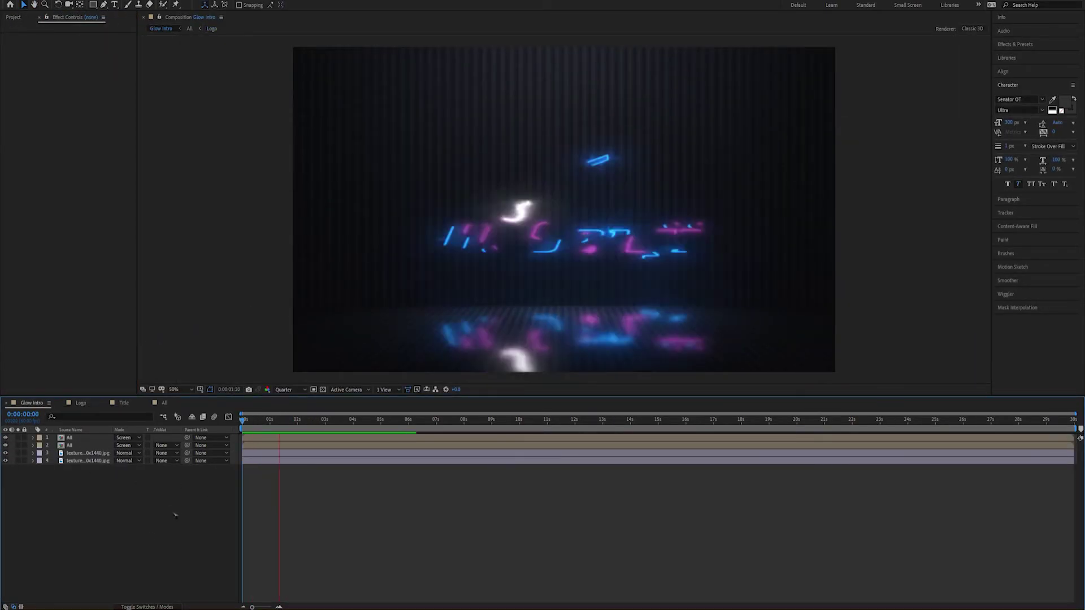
# Preview the intro and widen the reflection All layer further by increasing its horizontal scale.
pyautogui.press('space')
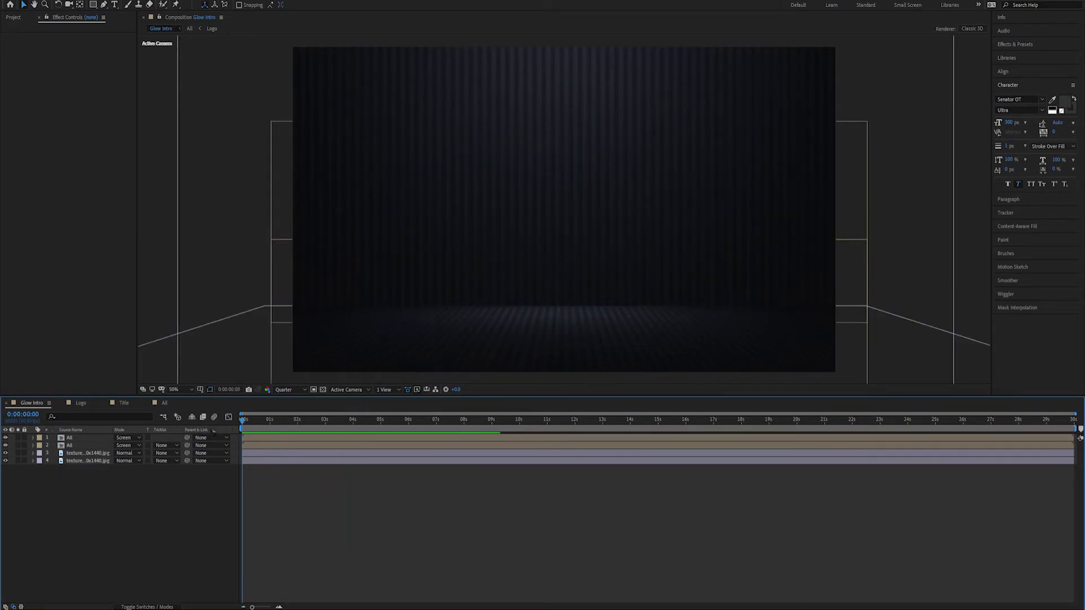
pyautogui.press('space')
pyautogui.click(70, 445)
pyautogui.press('s')
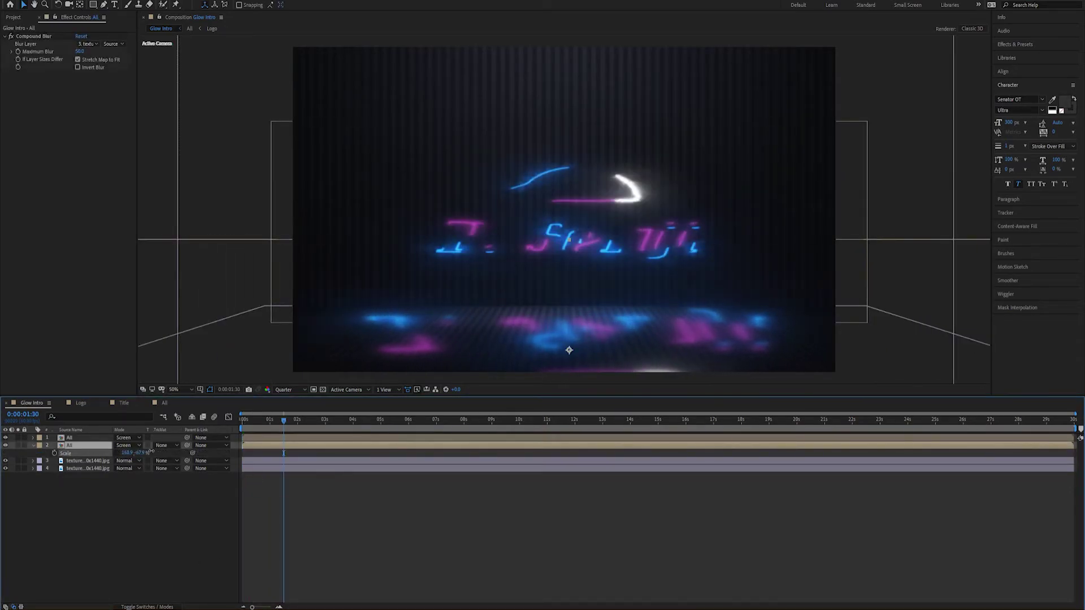
pyautogui.press('space')
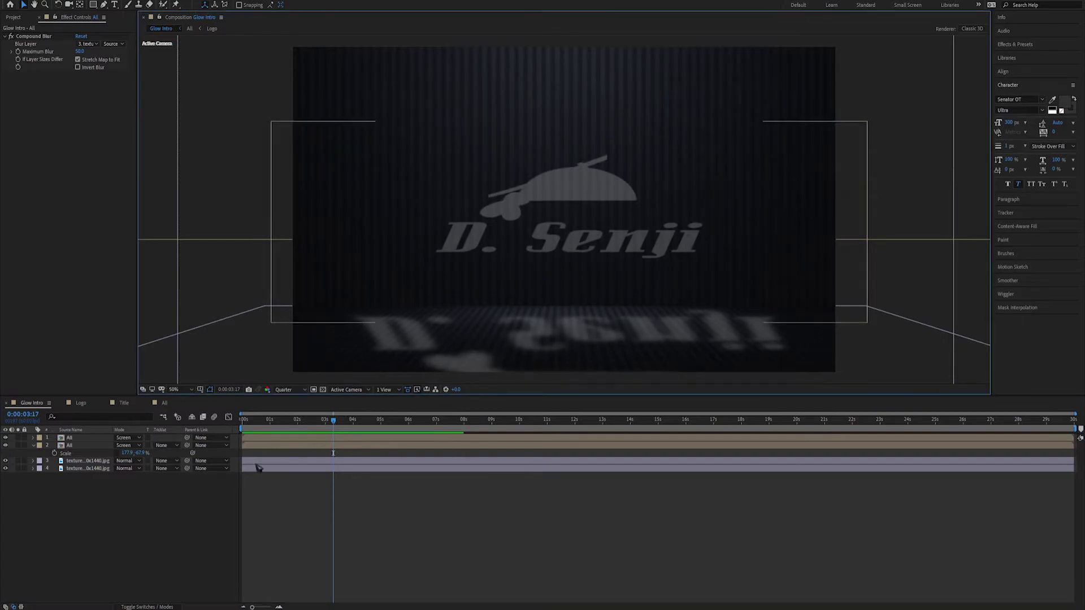
pyautogui.press('s')
# Add an adjustment layer above everything, apply Noise to it at 8%, and preview the grain.
pyautogui.hotkey('ctrl', 'alt', 'y')
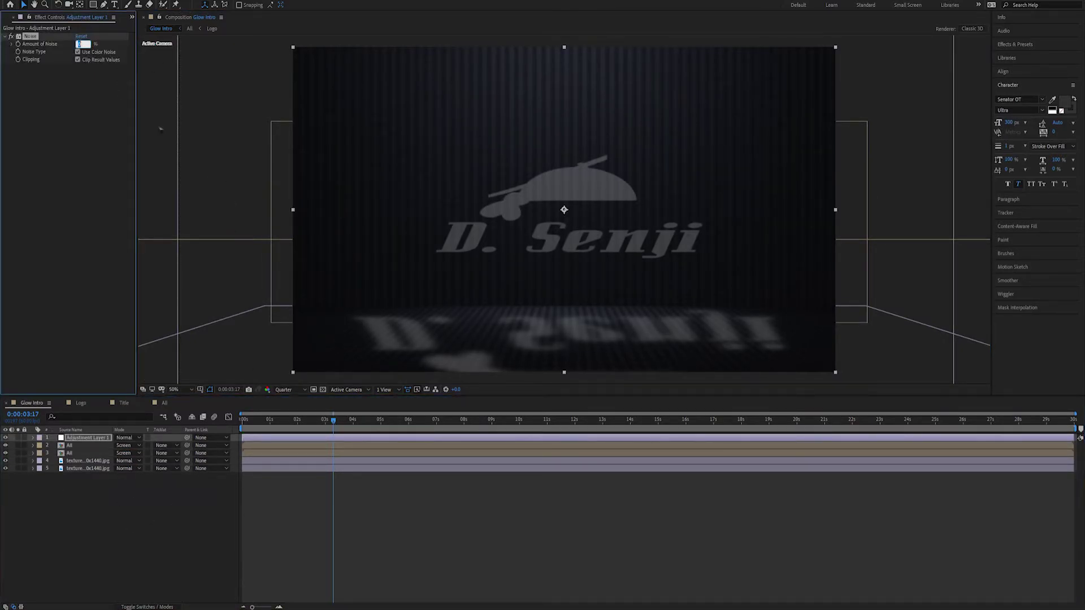
pyautogui.press('space')
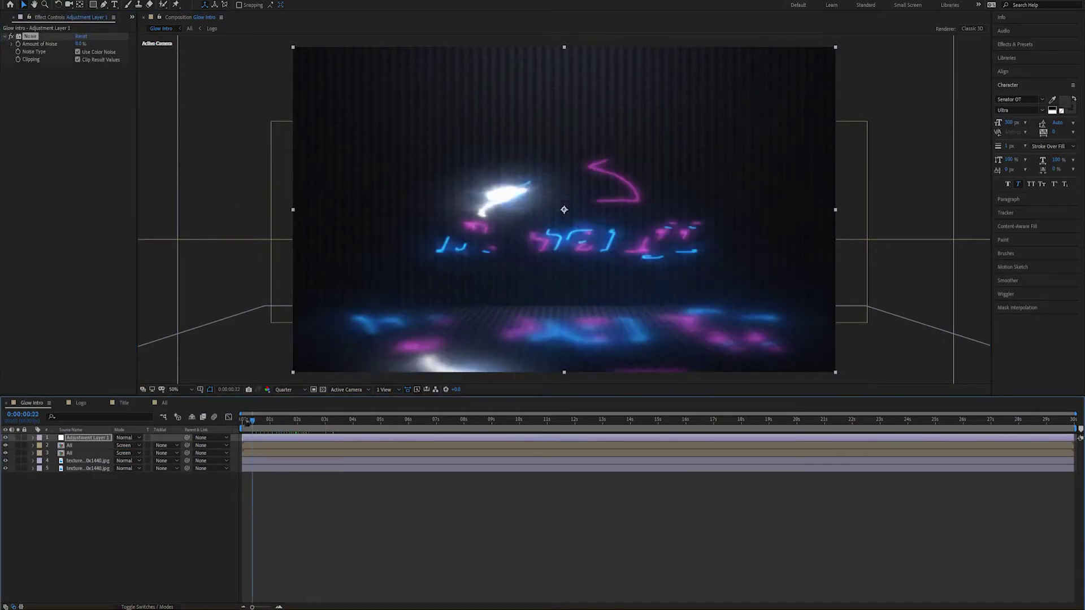
pyautogui.press('space')
pyautogui.press('Home')
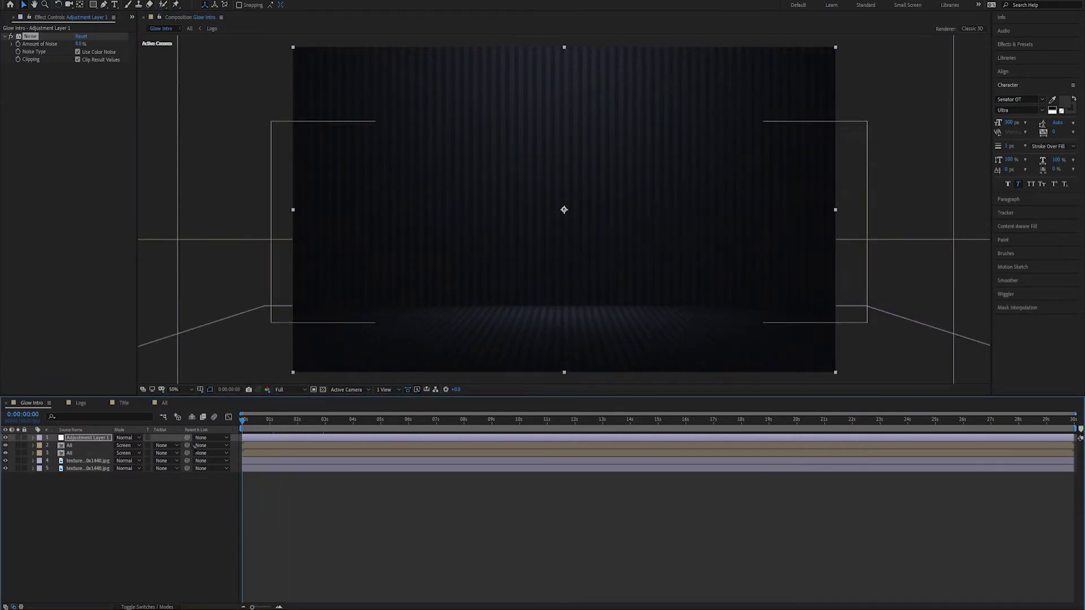
# Add Optics Compensation with Reverse Lens Distortion to the adjustment layer, animating Field of View from 100 at the start to 0 at 5:59, and preview it.
pyautogui.click(78, 82)
pyautogui.click(346, 419)
pyautogui.press('space')
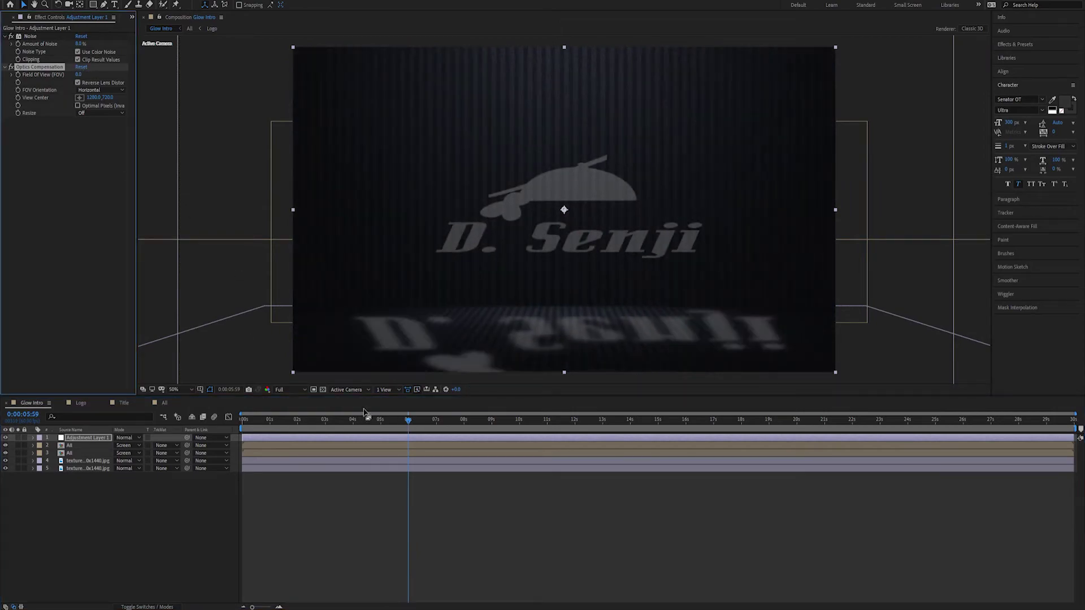
pyautogui.press('Home')
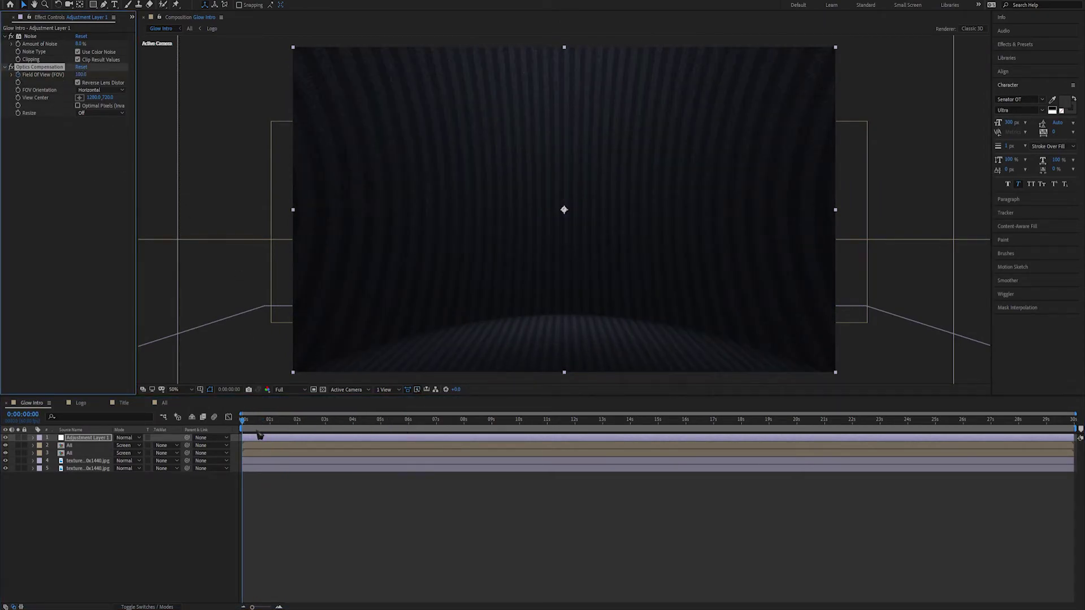
pyautogui.click(151, 531)
pyautogui.press('space')
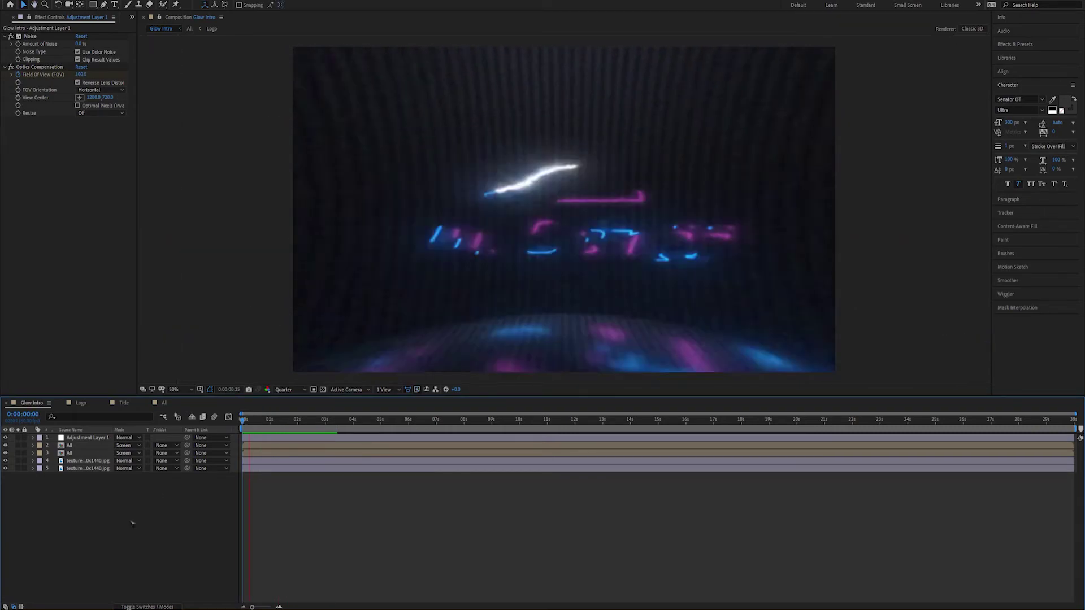
pyautogui.press('space')
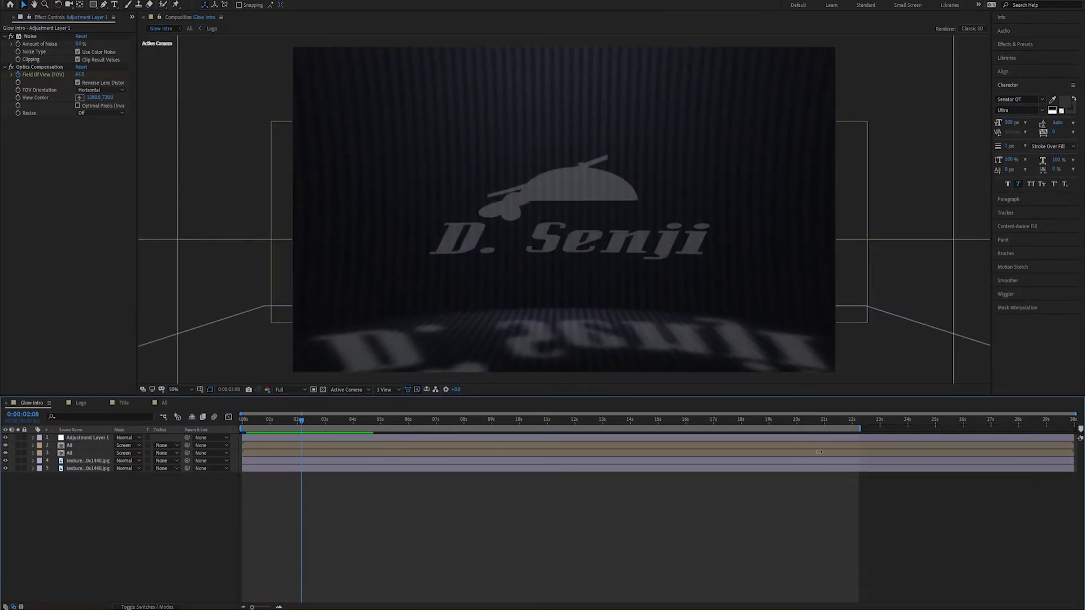
# End the work area at 6 seconds, trim the Glow Intro composition to it, and preview the shortened intro.
pyautogui.moveTo(859, 424); pyautogui.dragTo(412, 427)
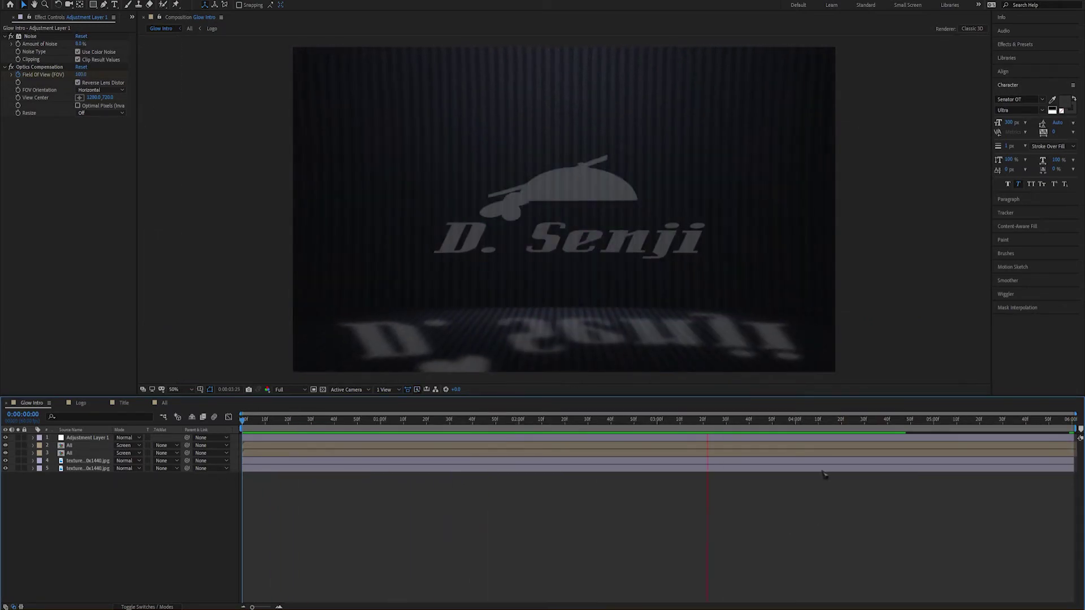
pyautogui.click(922, 420)
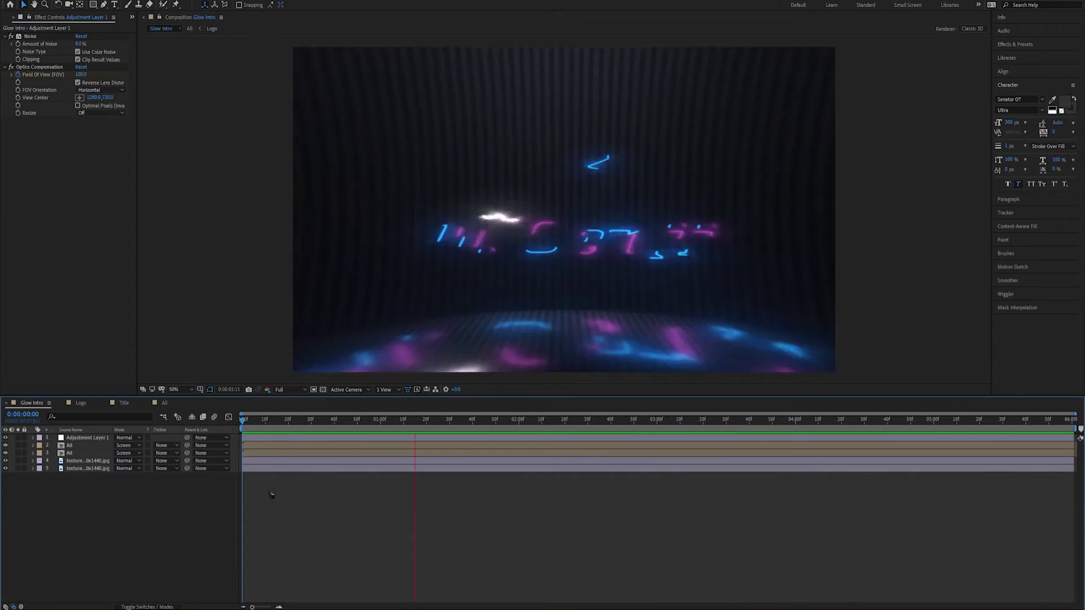
pyautogui.press('space')
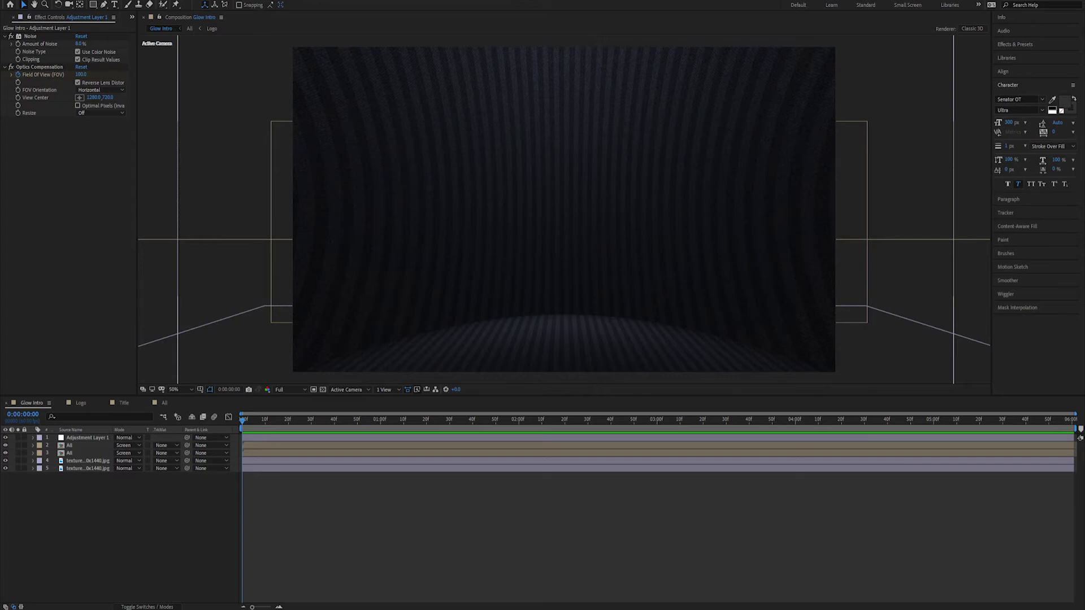
# Play back the trimmed intro from the start several times to check the lens distortion animation.
pyautogui.press('space')
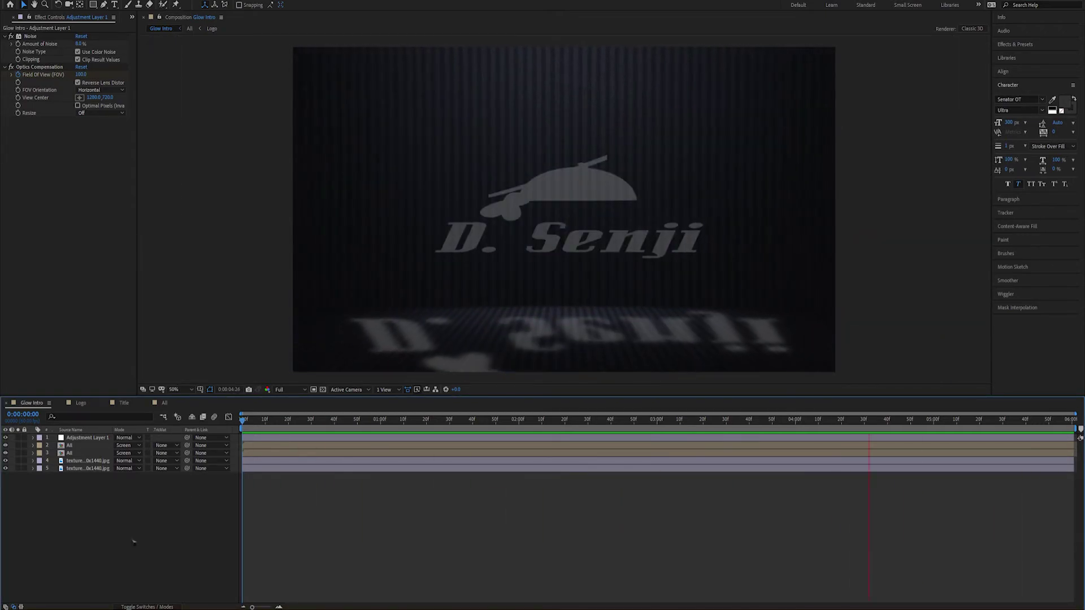
pyautogui.press('space')
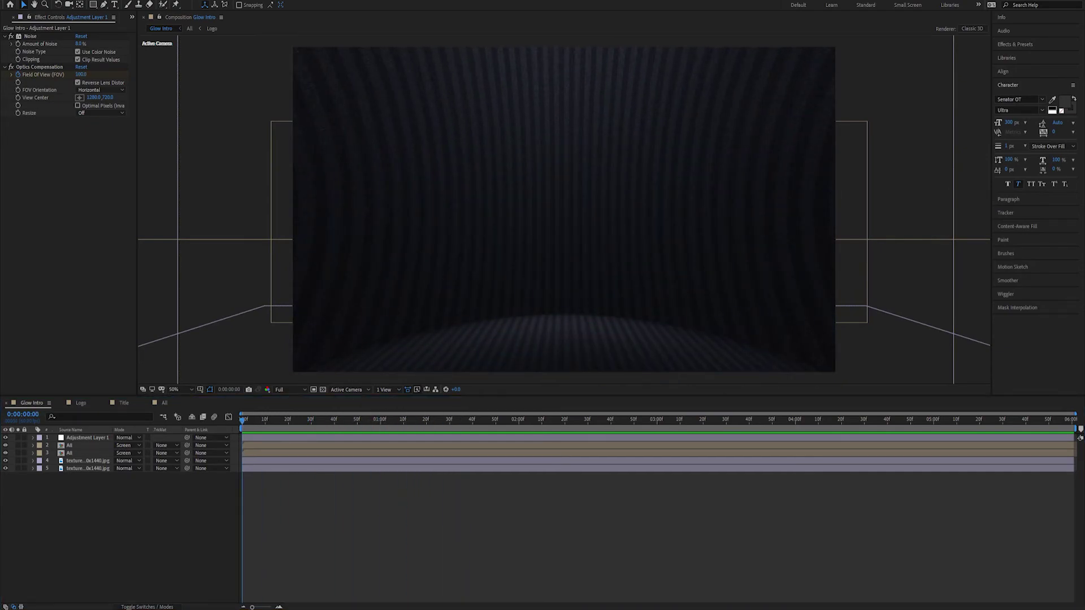
pyautogui.press('space')
pyautogui.press('space')
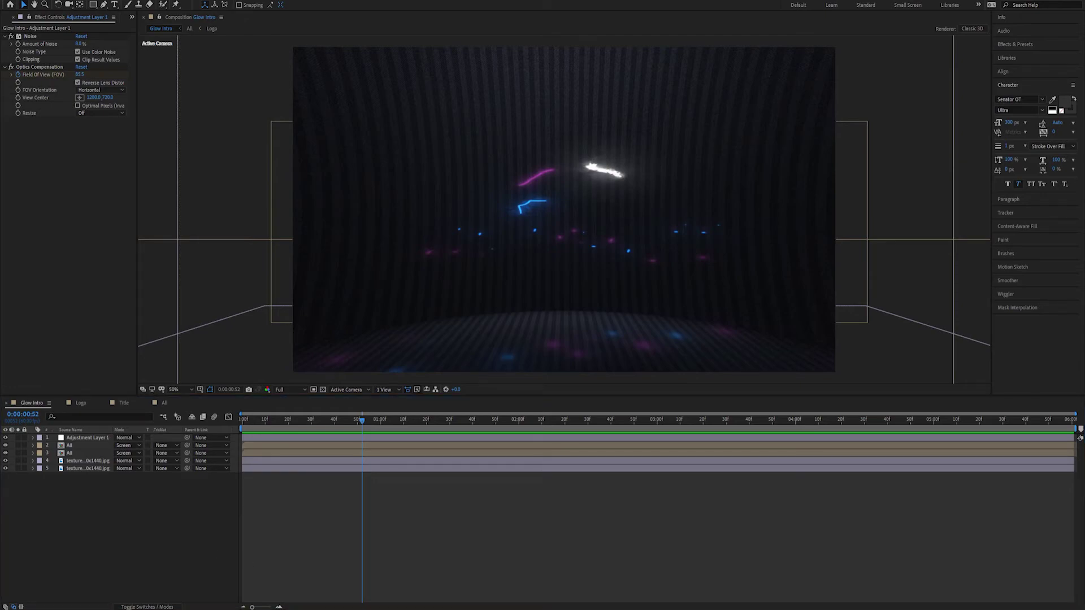
pyautogui.press('Home')
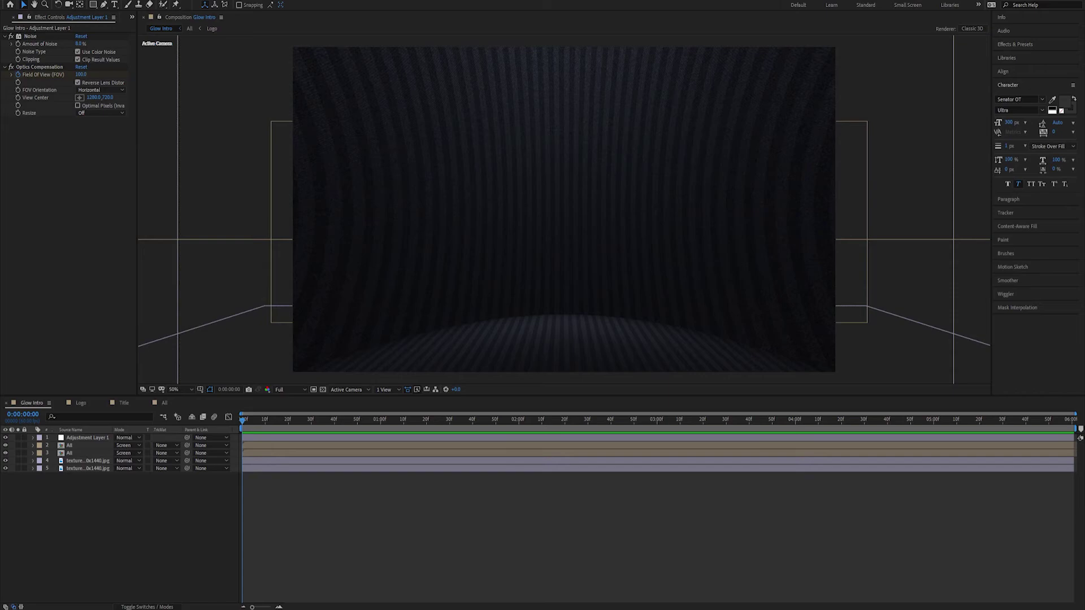
pyautogui.press('space')
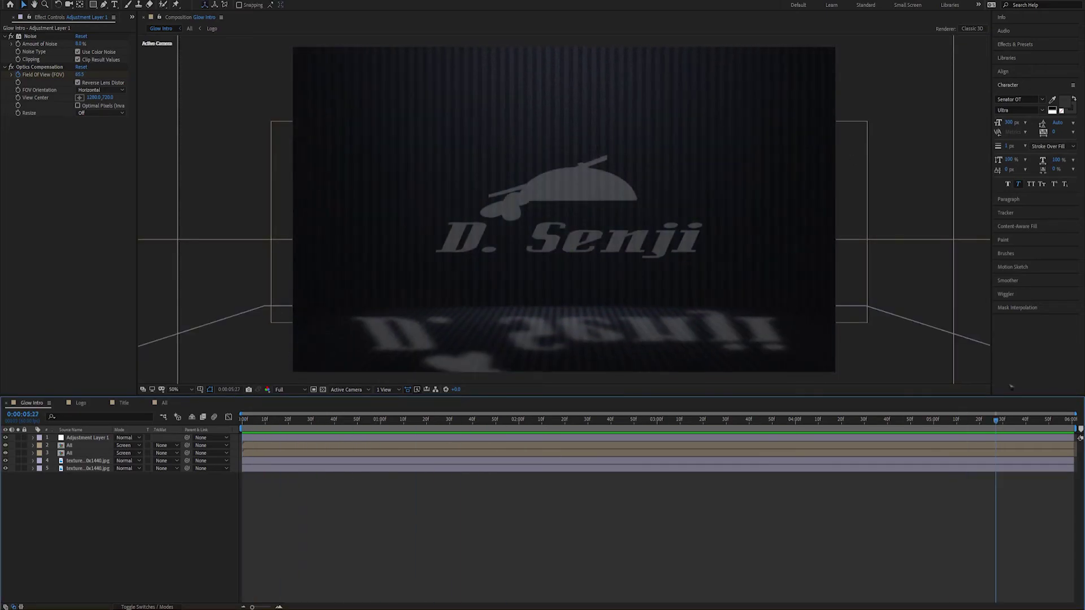
pyautogui.press('space')
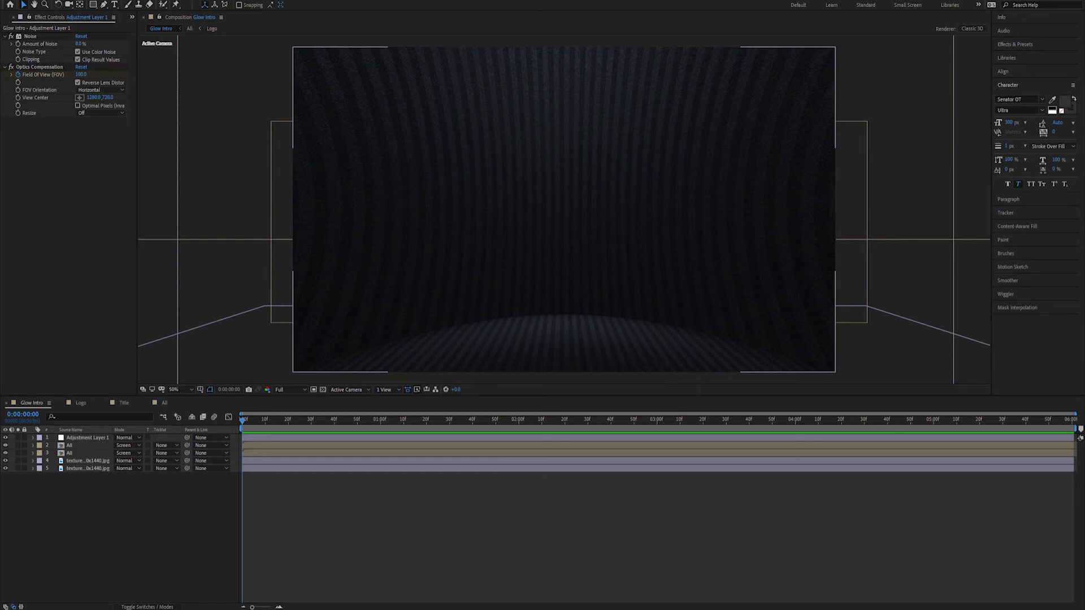
# Place the 14 Small Dust Beams.mp4 footage below the adjustment layer in Screen mode and preview it.
pyautogui.moveTo(191, 518); pyautogui.dragTo(103, 450)
pyautogui.press('space')
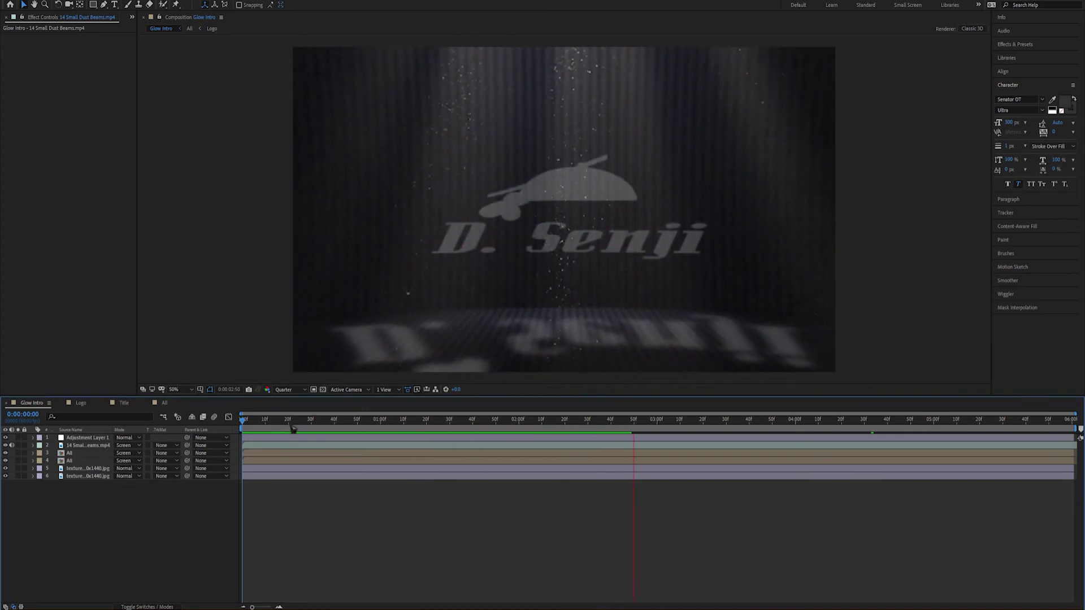
pyautogui.moveTo(292, 428); pyautogui.dragTo(618, 429)
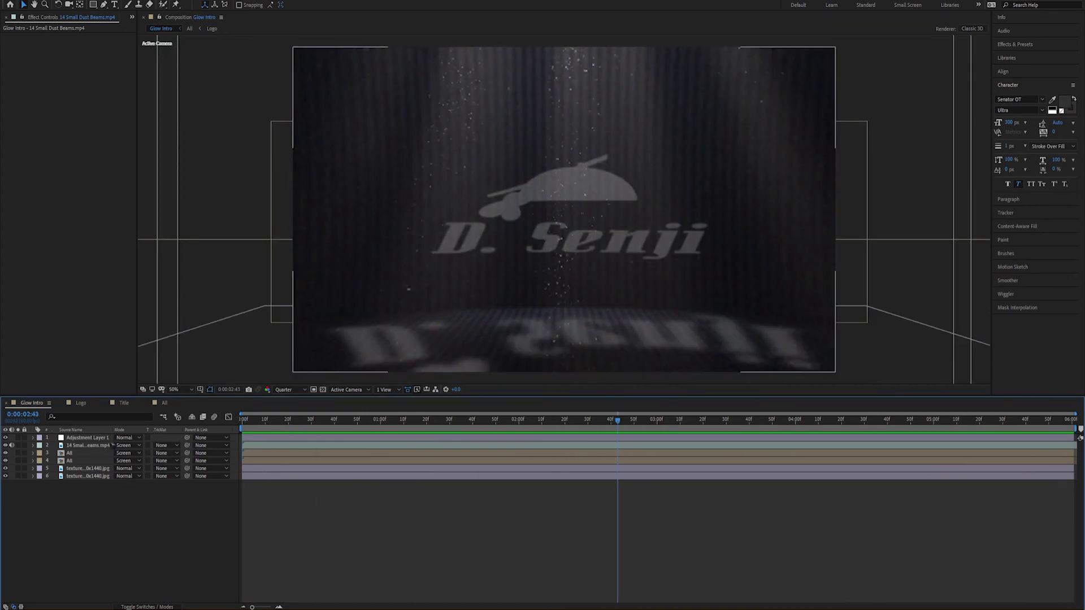
# Scale down the dust beams footage closer to the frame size and preview it from the start.
pyautogui.click(88, 446)
pyautogui.press('s')
pyautogui.press('Home')
pyautogui.press('space')
pyautogui.press('s')
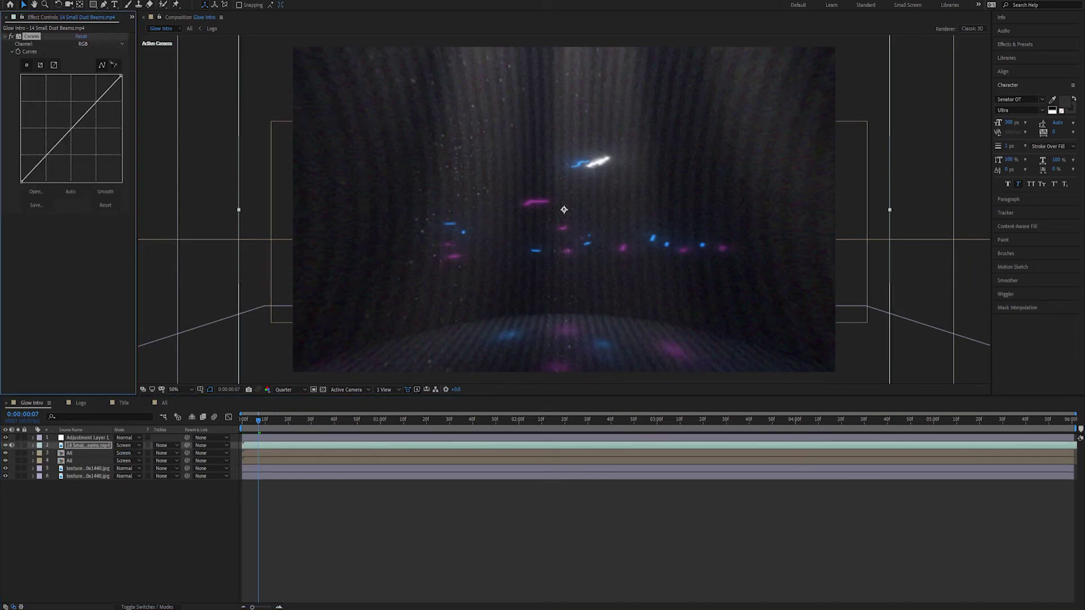
# Tint the dust beams blue with Curves by slightly lowering the red and green channels and raising the blue channel.
pyautogui.click(1003, 424)
pyautogui.click(100, 43)
pyautogui.click(90, 62)
pyautogui.moveTo(62, 139); pyautogui.dragTo(52, 134)
pyautogui.click(100, 44)
pyautogui.click(91, 69)
# Play back the intro from the start to check the blue-tinted dust beams with the glow and lens distortion.
pyautogui.press('Home')
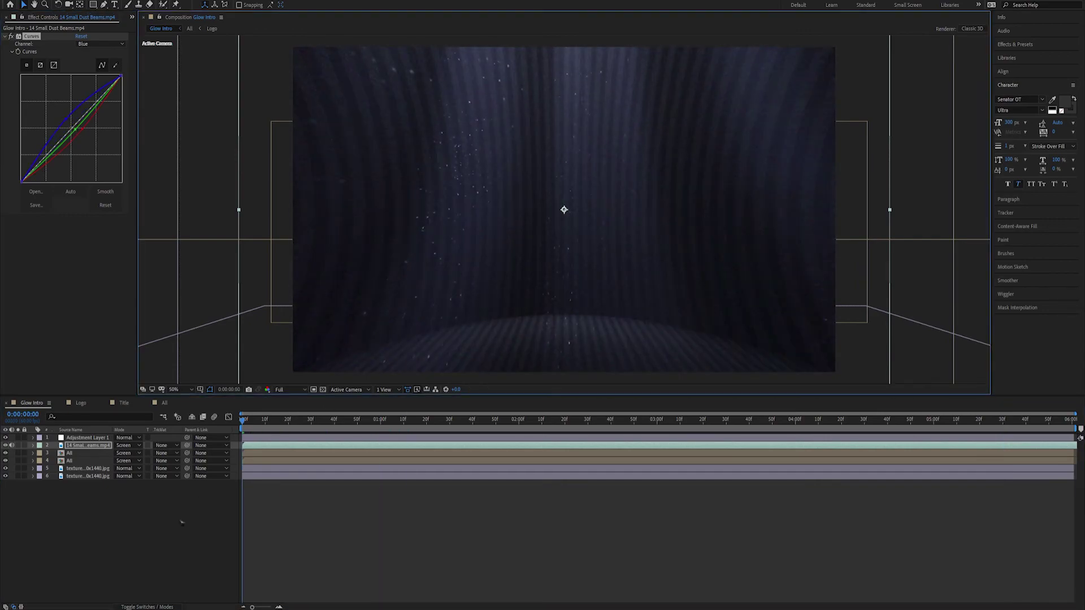
pyautogui.click(178, 536)
pyautogui.press('space')
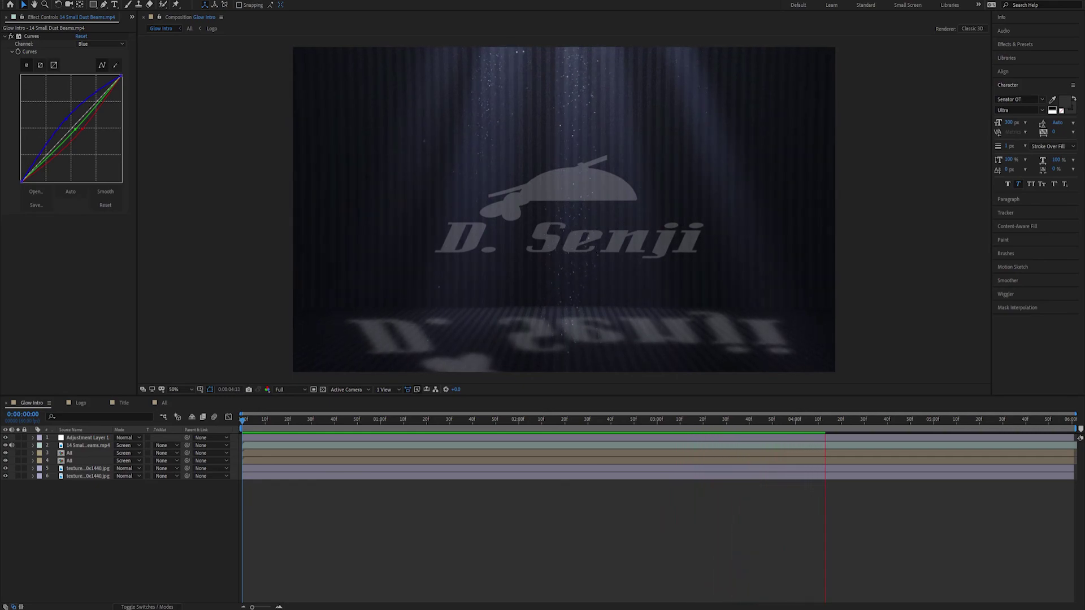
pyautogui.click(855, 422)
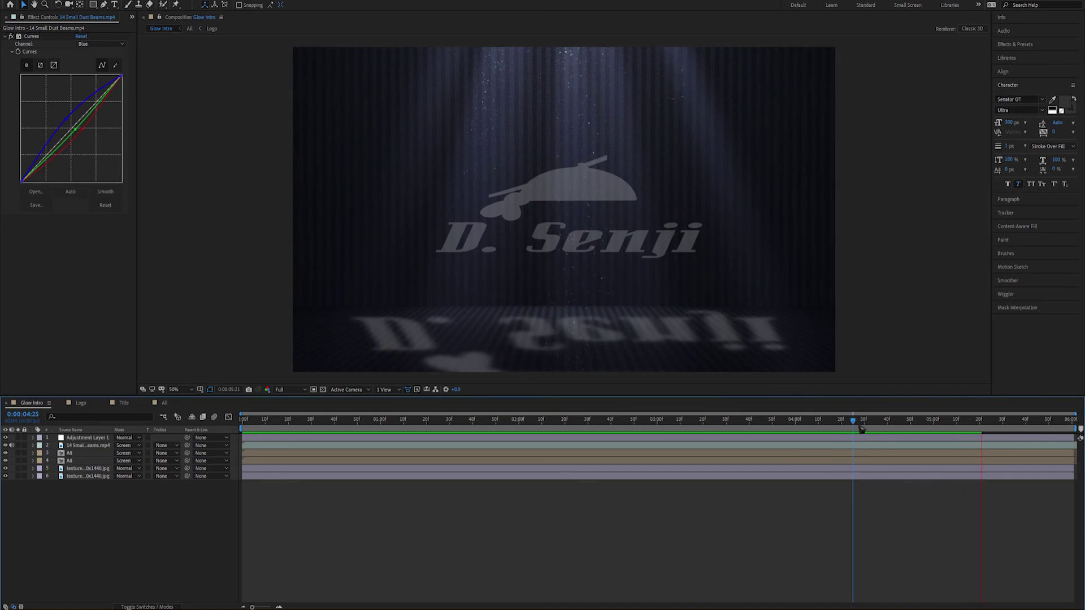
pyautogui.press('space')
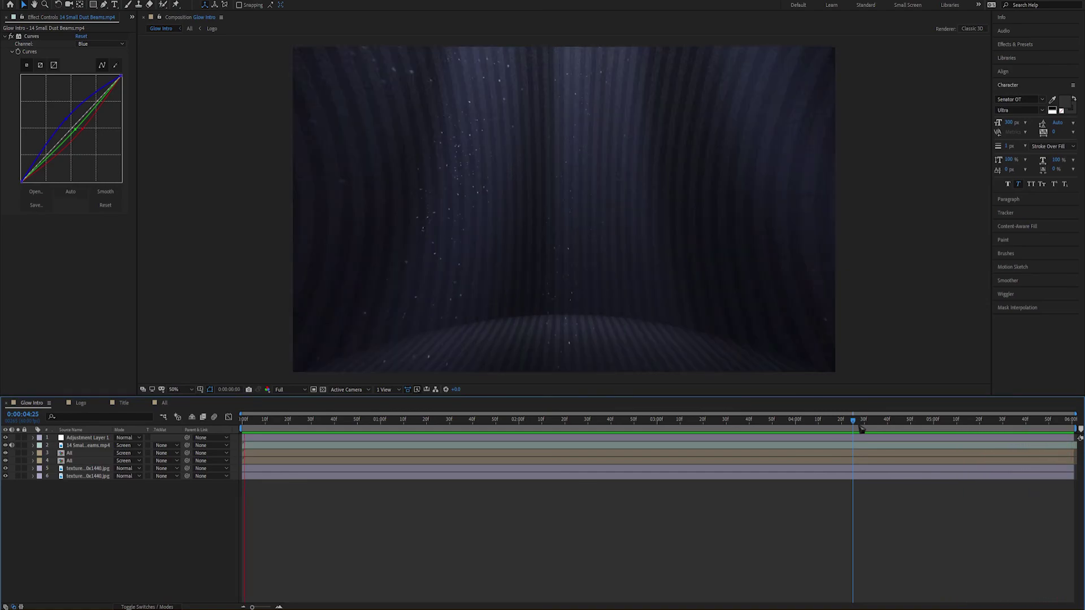